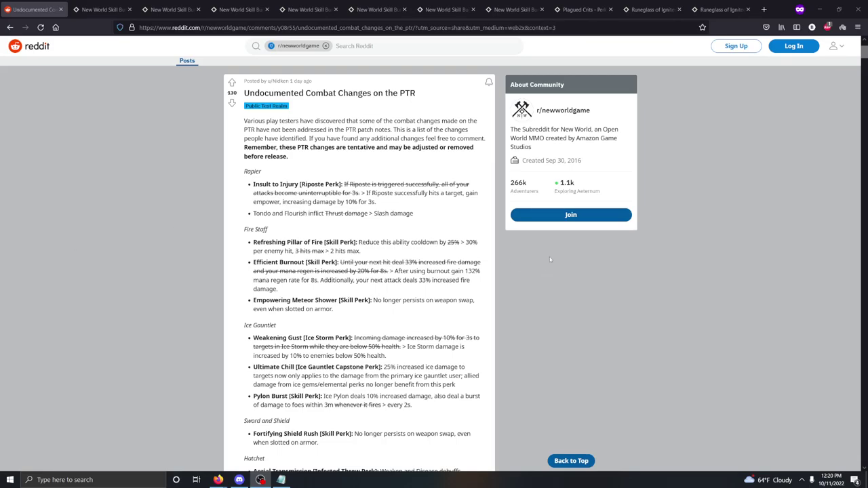
Step: Skim the Undocumented Combat Changes on the PTR post from the Rapier section down to Shirking Energy and back
scroll(474, 217, "down", 3)
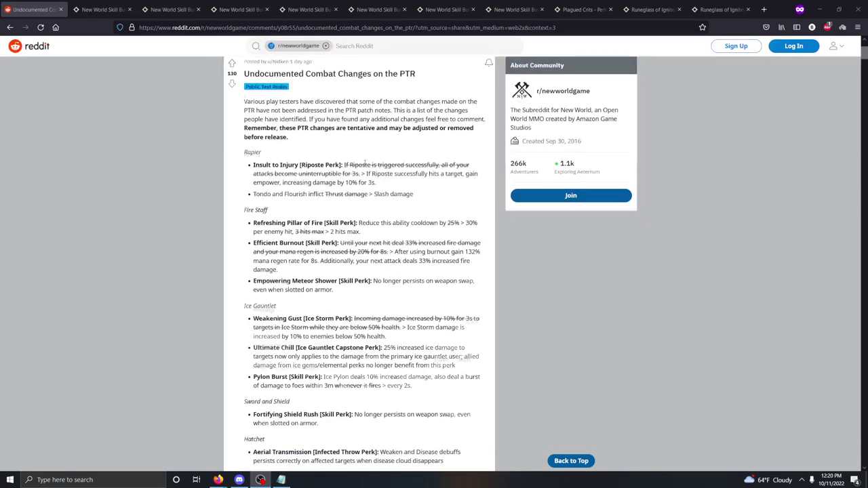
scroll(409, 184, "up", 3)
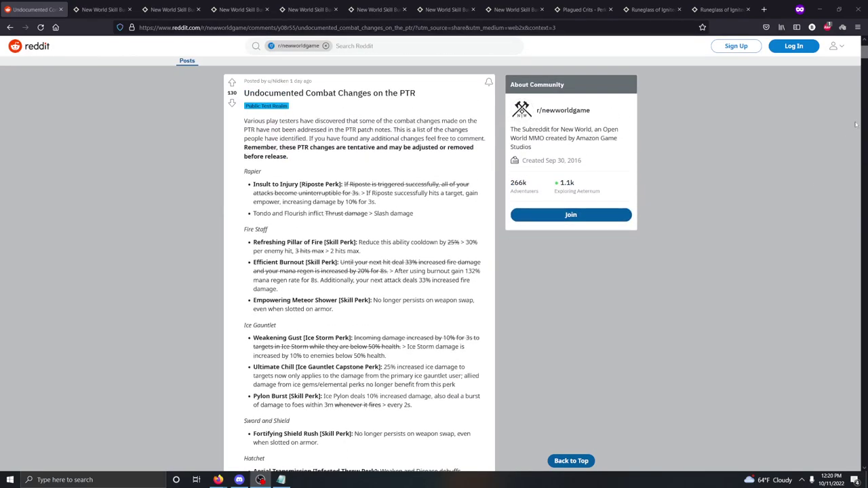
scroll(865, 68, "down", 5)
scroll(866, 68, "down", 3)
scroll(865, 72, "up", 3)
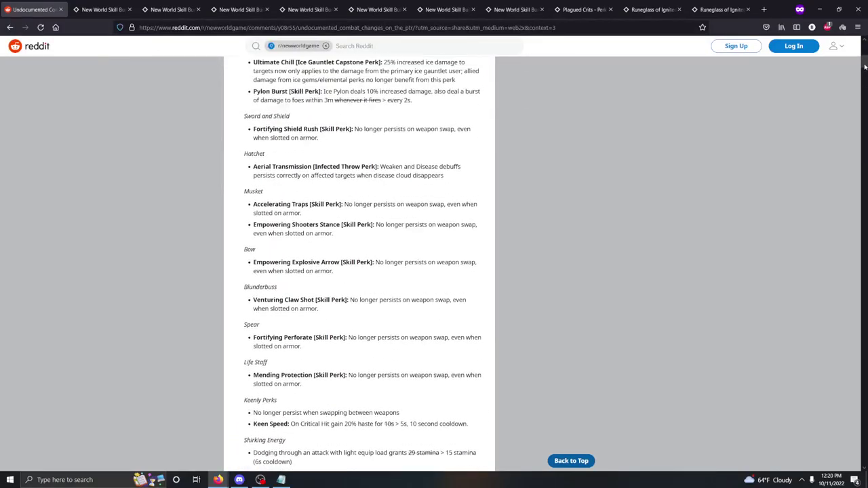
scroll(865, 66, "up", 5)
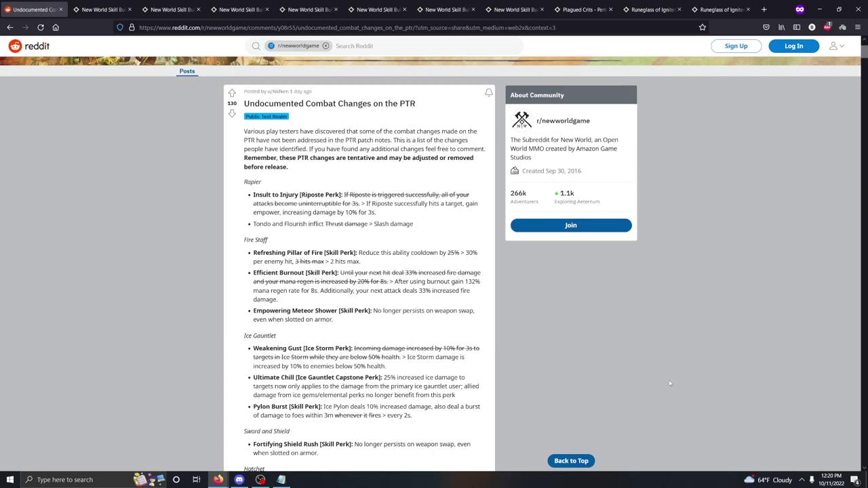
scroll(489, 292, "down", 3)
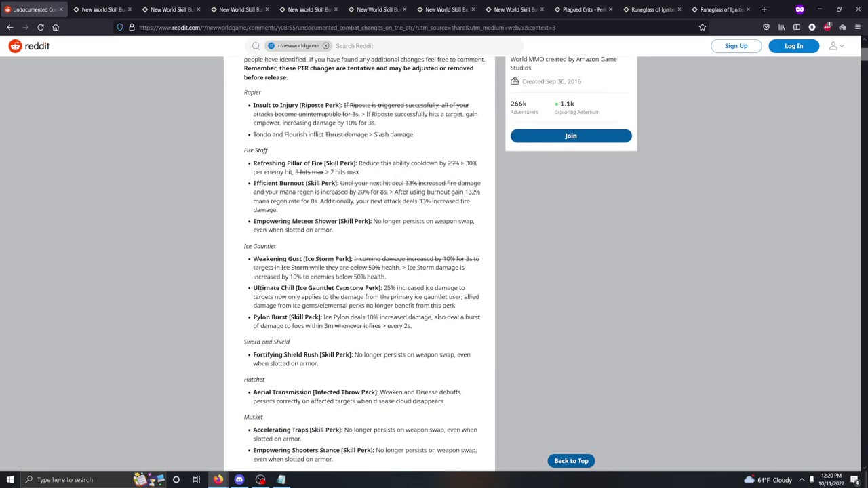
Step: Highlight the Ultimate Chill perk entry in the Ice Gauntlet section of the post
left_click_drag(253, 288, 461, 310)
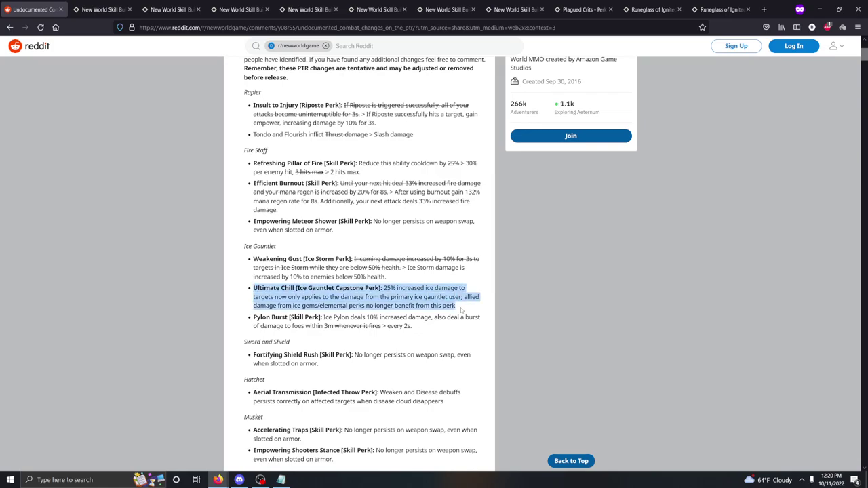
left_click(461, 310)
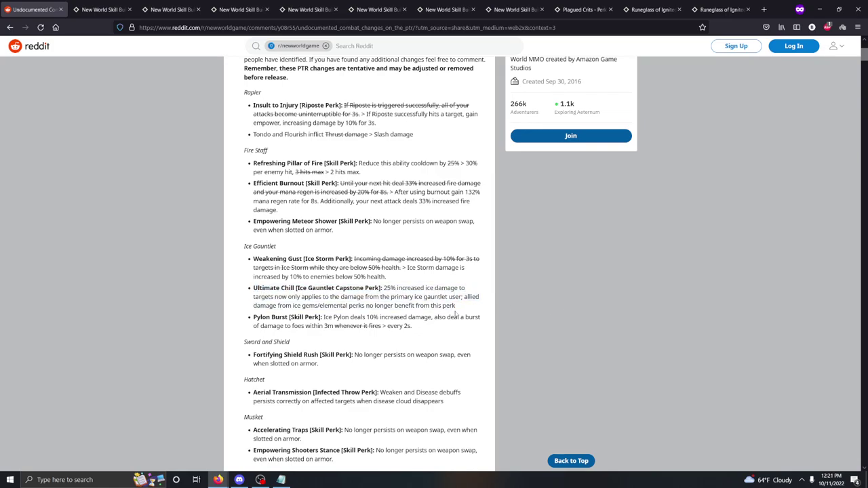
left_click_drag(466, 309, 248, 288)
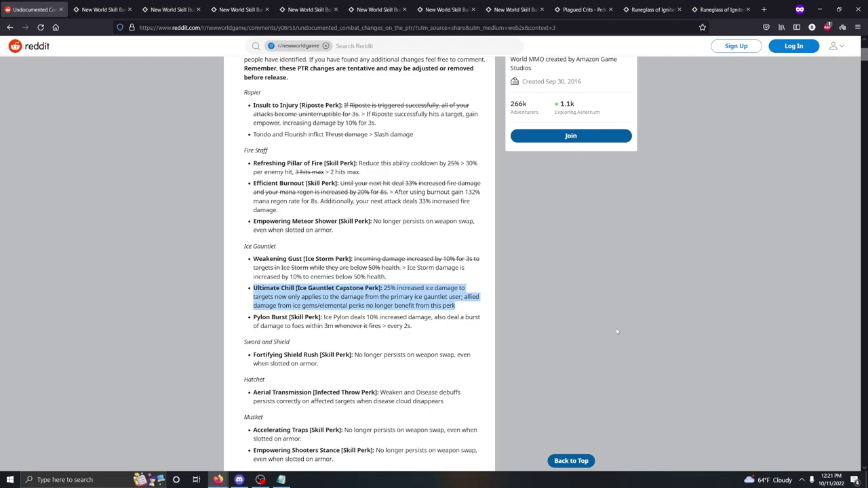
scroll(806, 336, "up", 2)
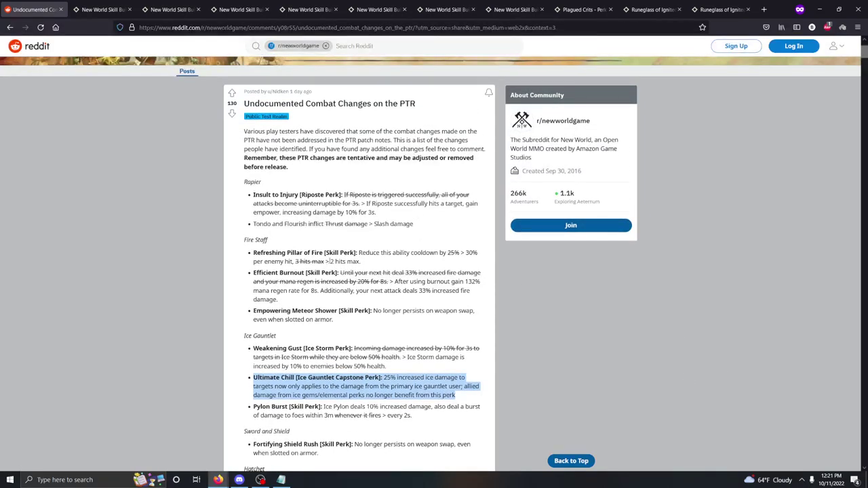
Step: Highlight the Musket skill perk changes and the Empowering Explosive Arrow entry under Bow while reading them
scroll(367, 277, "down", 7)
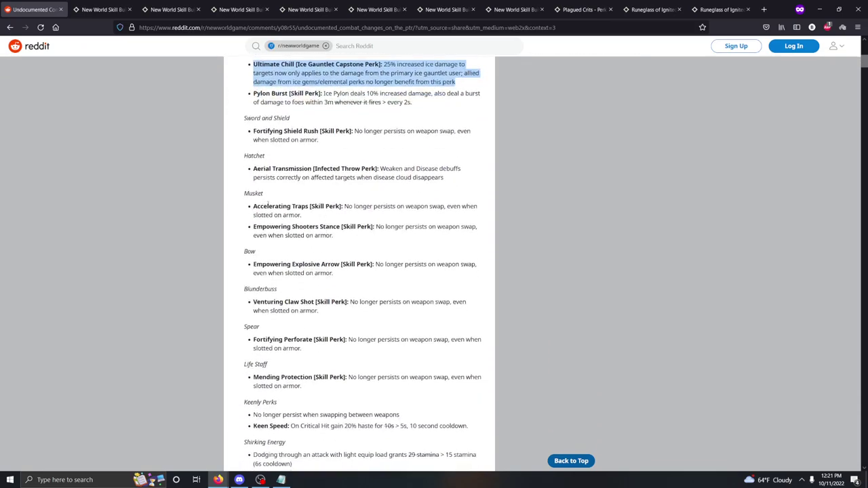
left_click_drag(306, 206, 350, 207)
left_click(359, 225)
left_click_drag(324, 232, 404, 237)
left_click_drag(331, 265, 402, 273)
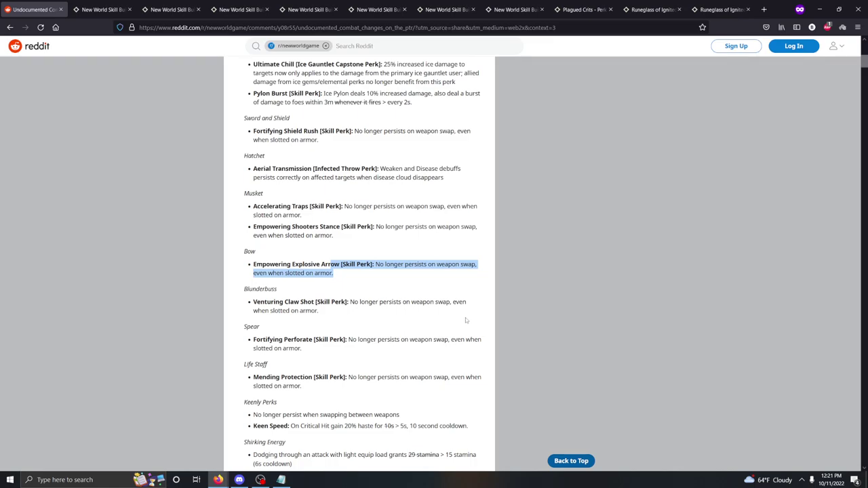
Step: Glance at the Blunderbuss skill build page, return to the Reddit post and highlight the Empowering Meteor Shower entry under Fire Staff
scroll(559, 324, "up", 8)
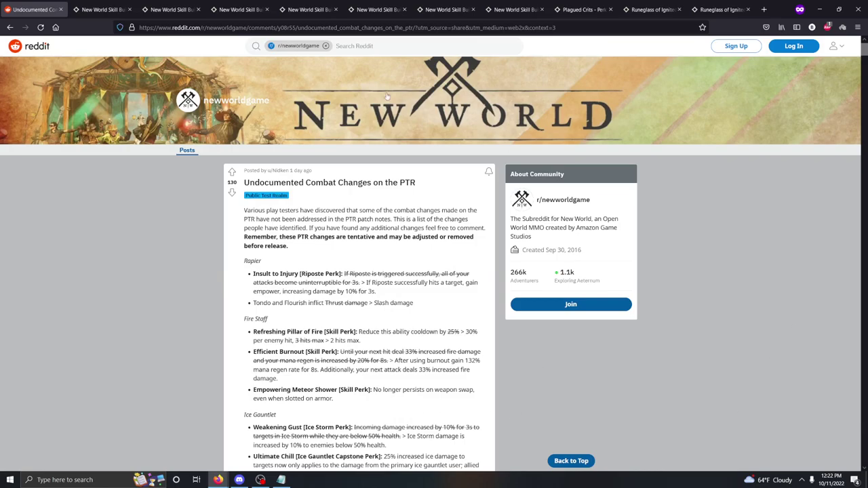
left_click(95, 3)
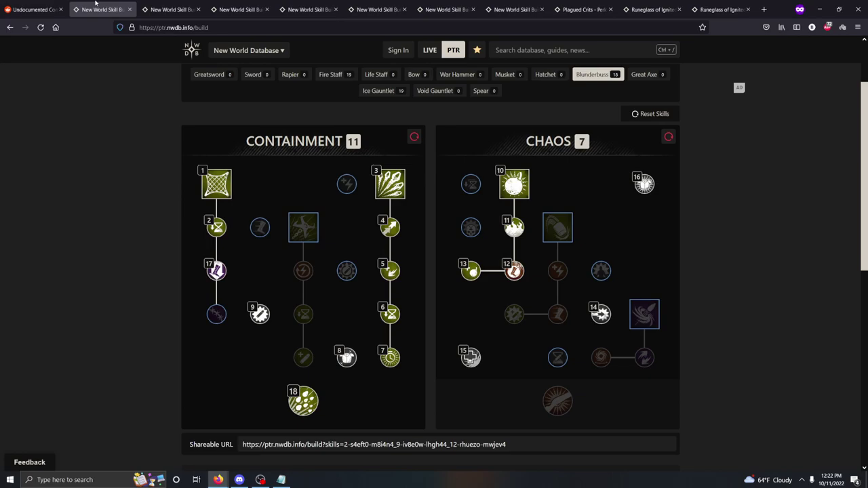
left_click(45, 7)
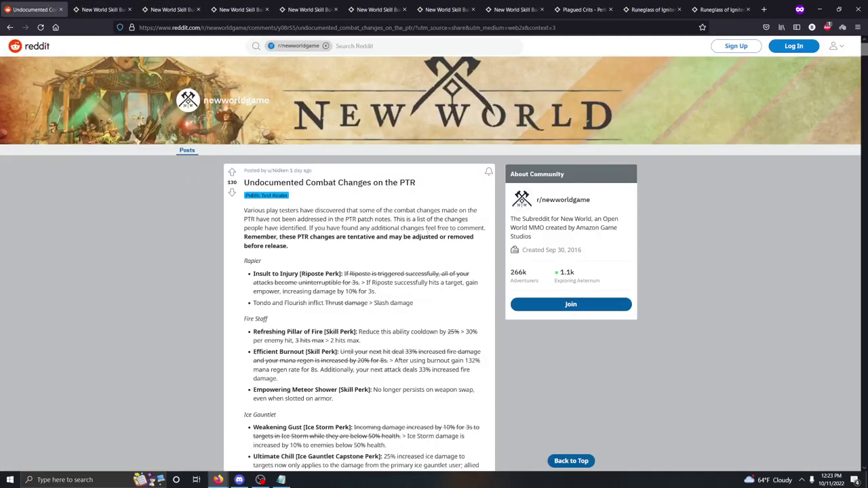
scroll(444, 229, "down", 2)
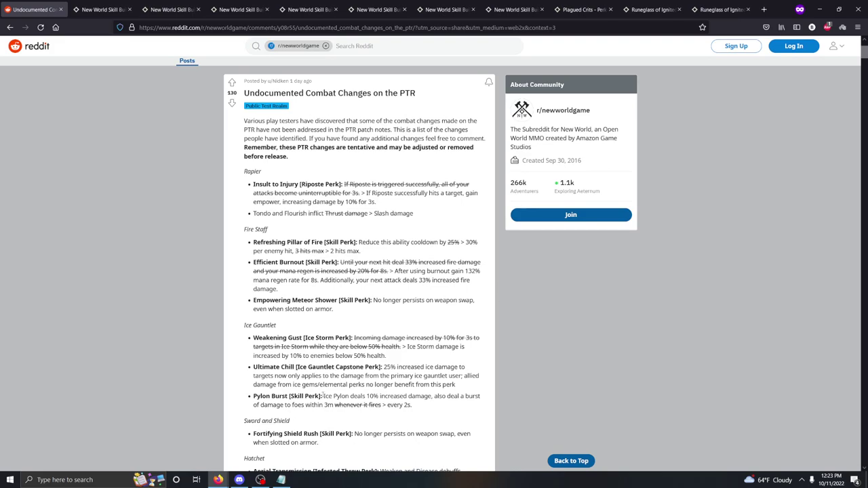
left_click_drag(253, 299, 344, 313)
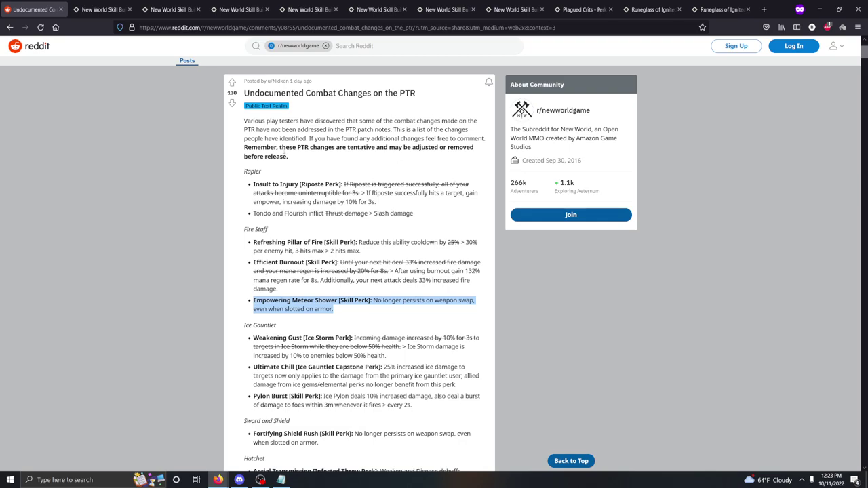
Step: Highlight the Aerial Transmission perk entry in the Hatchet section of the post
scroll(335, 207, "down", 5)
scroll(335, 206, "down", 2)
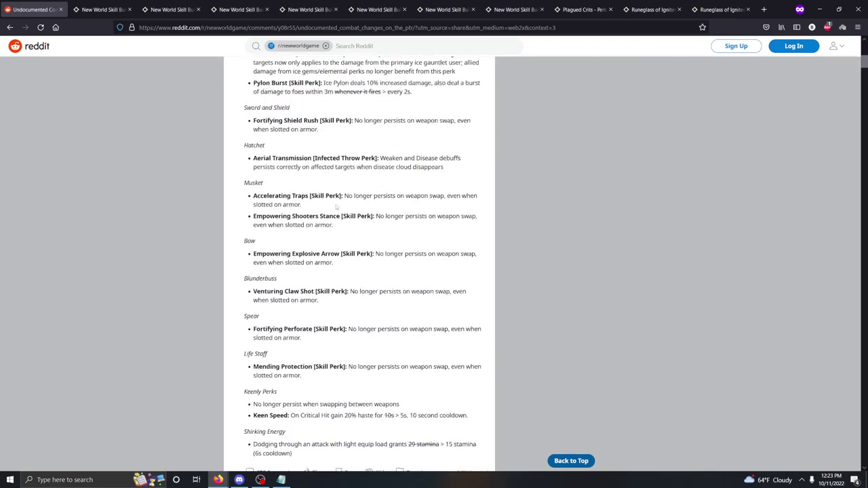
left_click_drag(290, 158, 445, 167)
left_click(339, 215)
scroll(379, 194, "down", 1)
scroll(350, 144, "up", 1)
left_click_drag(254, 159, 456, 177)
Step: Highlight the Keenly Perks and Shirking Energy changes at the end of the post's list
scroll(461, 186, "down", 3)
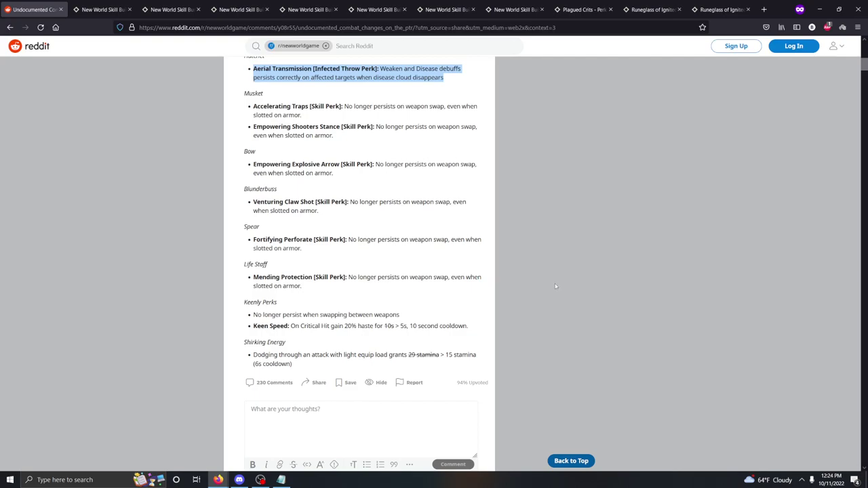
scroll(531, 293, "down", 2)
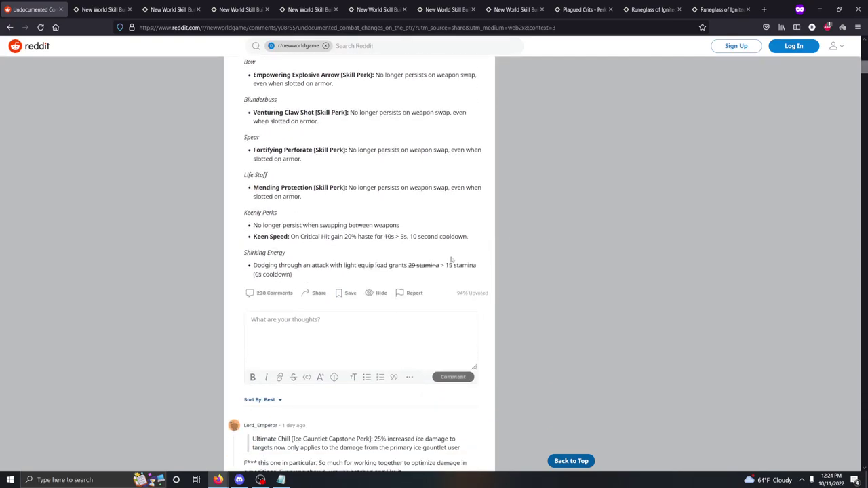
left_click_drag(255, 226, 375, 247)
left_click_drag(259, 252, 299, 278)
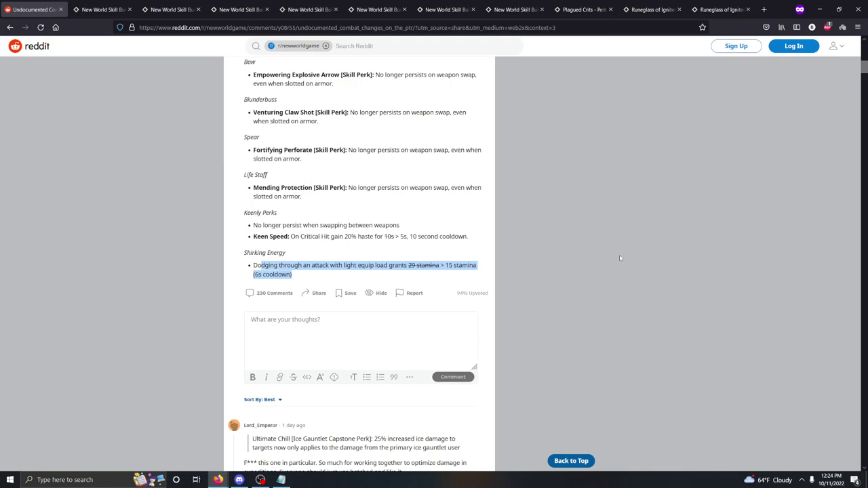
scroll(559, 162, "up", 4)
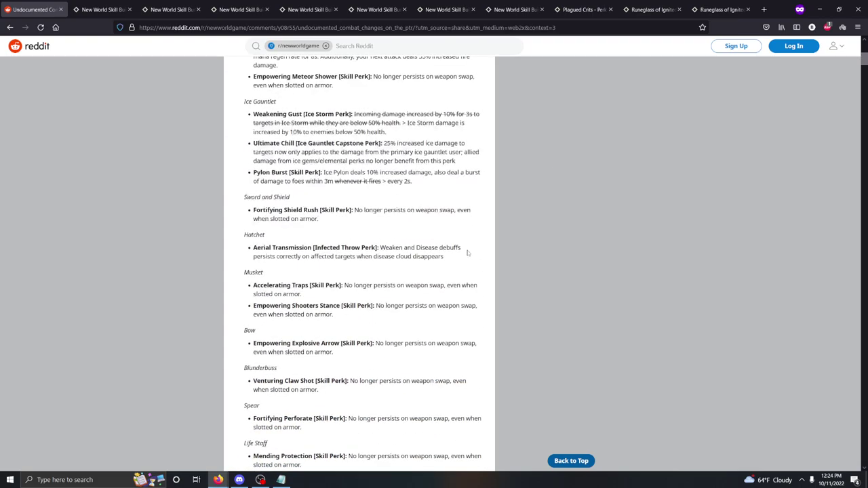
scroll(468, 254, "up", 6)
Step: Switch to the PTR Blunderbuss build and examine the passives in its Containment and Chaos trees
left_click(101, 9)
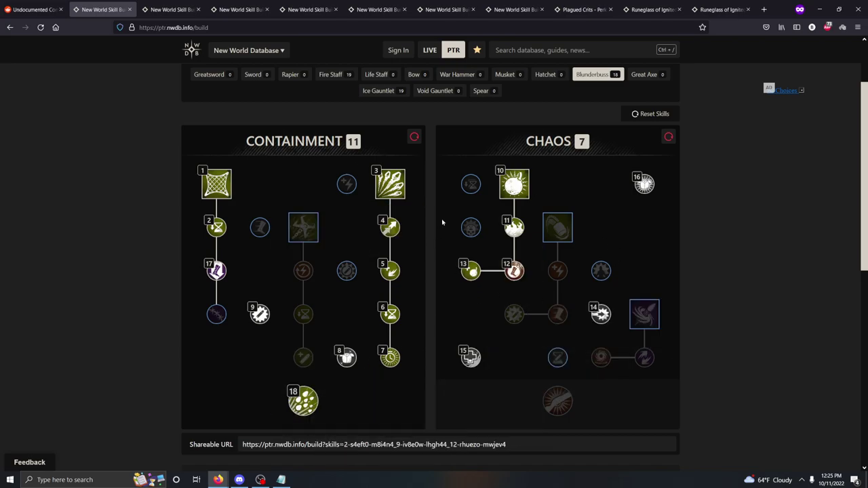
left_click(346, 272)
left_click(346, 273)
mouse_move(256, 234)
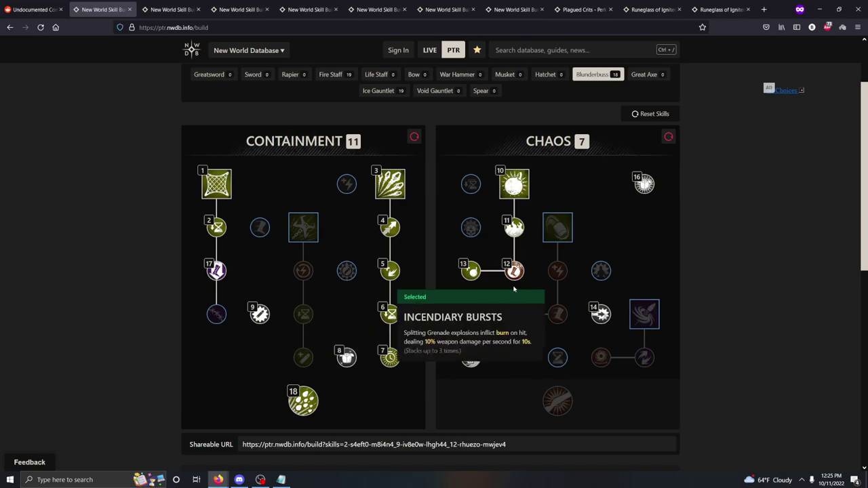
mouse_move(473, 190)
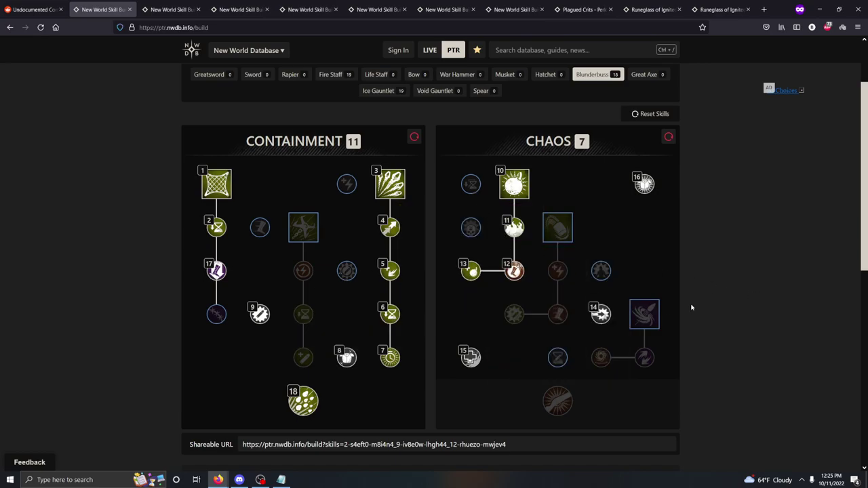
mouse_move(348, 184)
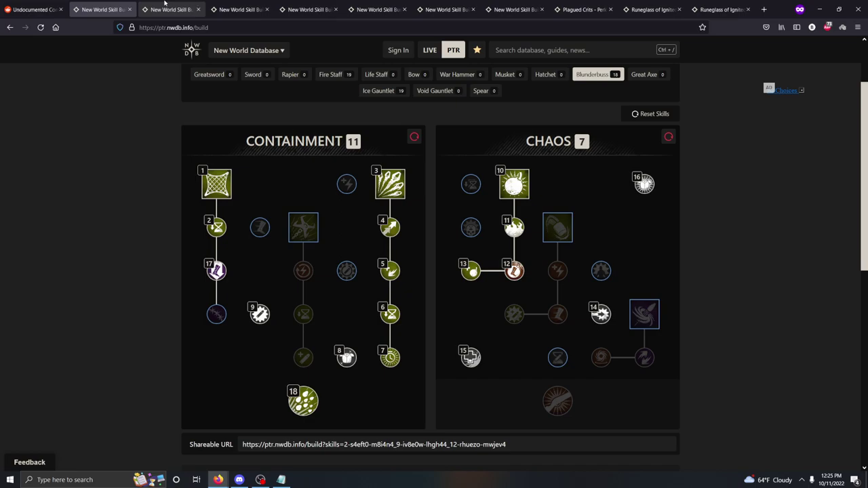
Step: Switch to the live Blunderbuss build and remove Run and Gun from the Containment tree
left_click(165, 4)
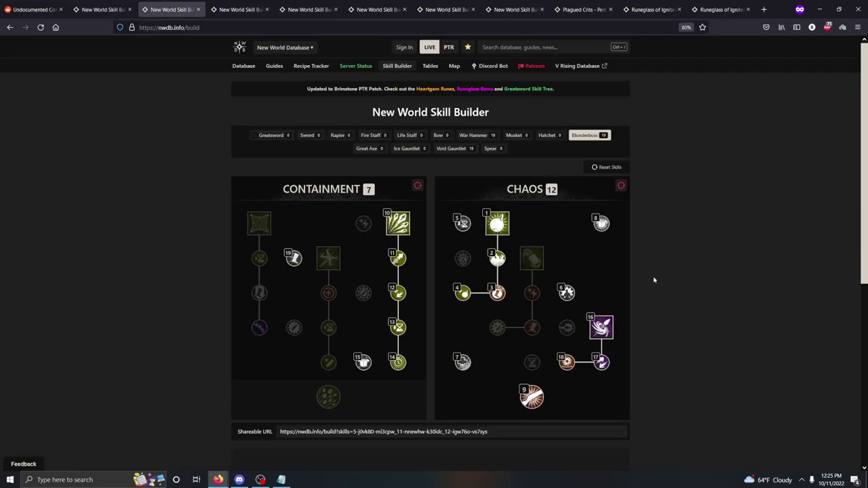
mouse_move(591, 350)
left_click(293, 261)
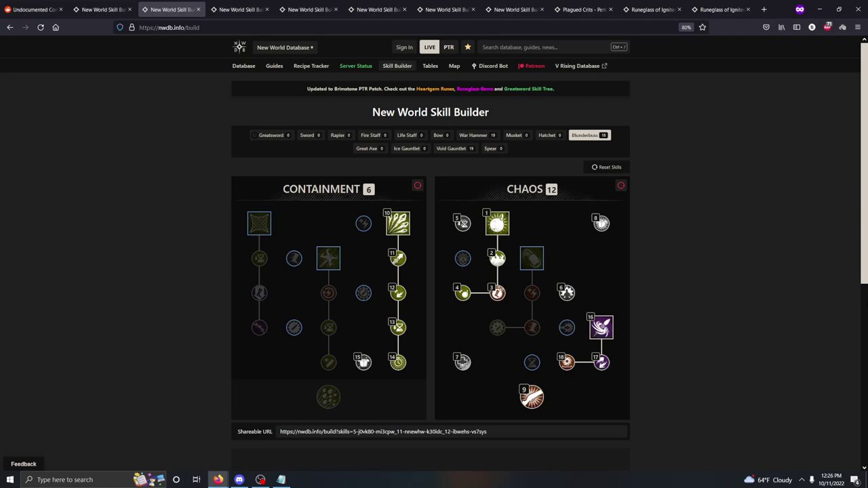
Step: Replace the purple active ability and its two upgrades in the Chaos tree with two unselected passives, and select Net Shot in Containment
mouse_move(603, 333)
left_click(601, 327)
left_click(566, 327)
left_click(463, 363)
left_click(463, 259)
left_click(532, 398)
left_click(266, 224)
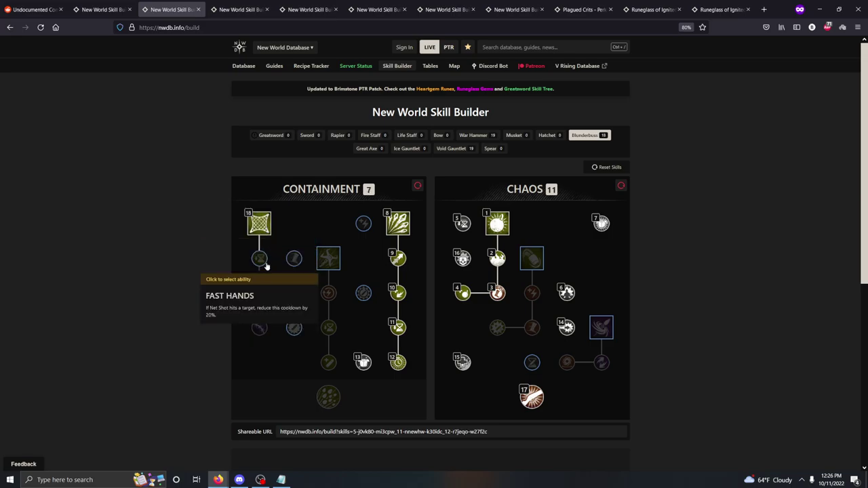
Step: Try Fast Hands, Run and Gun and one other passive in the Containment tree for the last skill point, removing each choice
left_click(294, 329)
right_click(294, 329)
left_click(260, 261)
right_click(261, 260)
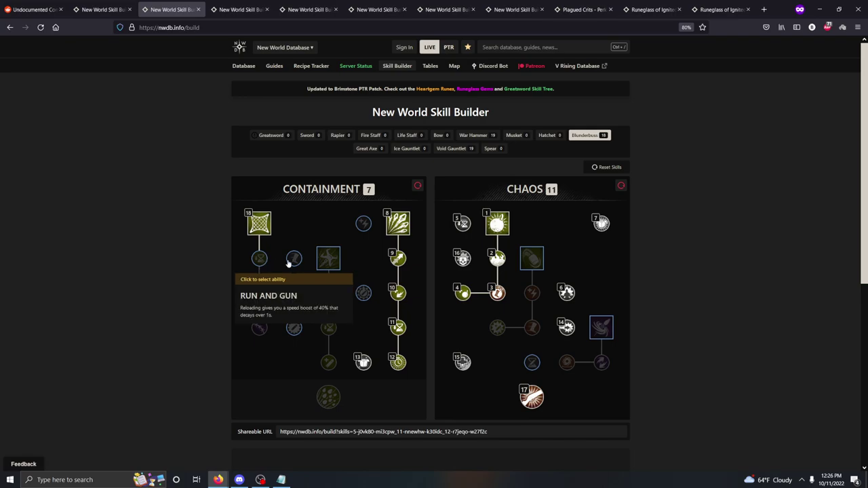
left_click(291, 260)
right_click(292, 260)
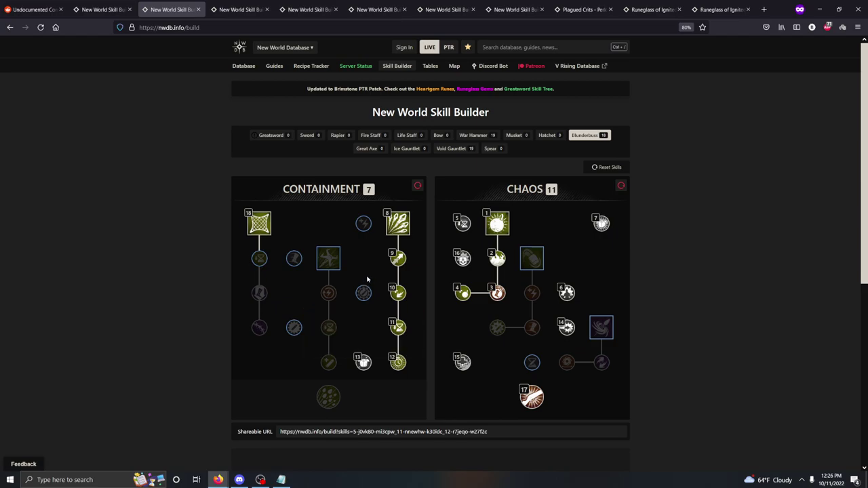
Step: Switch to the live Void Gauntlet build and select Forsaken Pact in the Annihilation tree
left_click(238, 12)
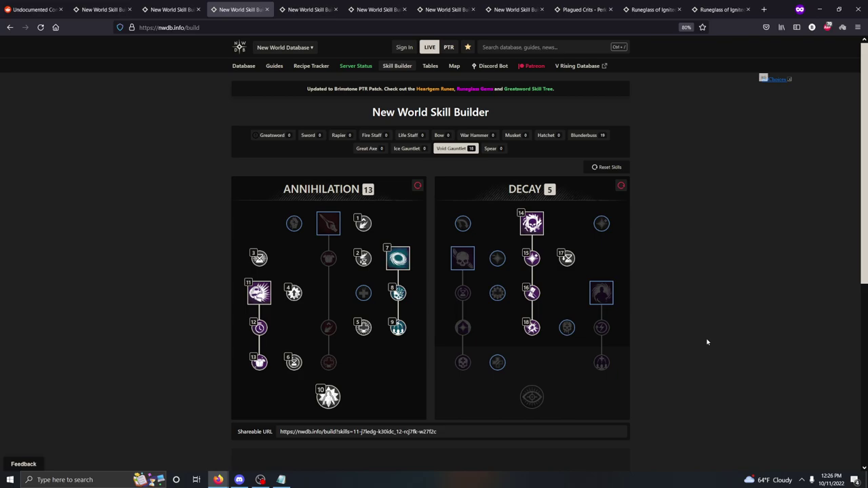
left_click(295, 223)
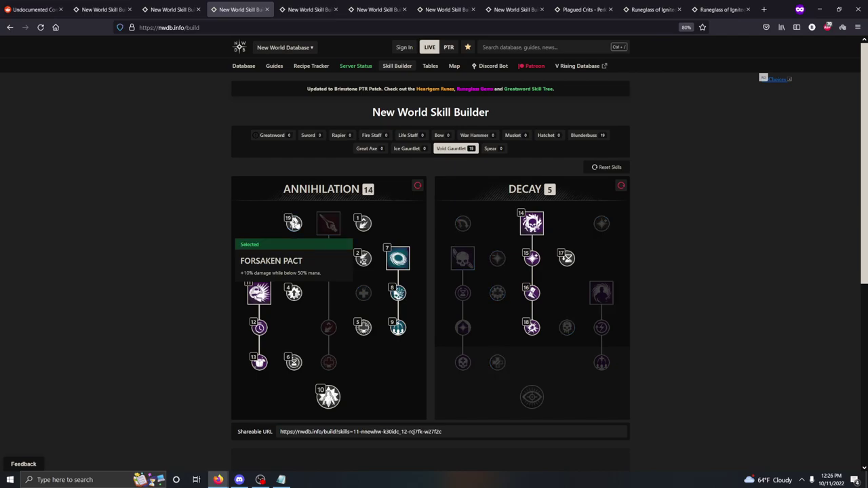
left_click(294, 224)
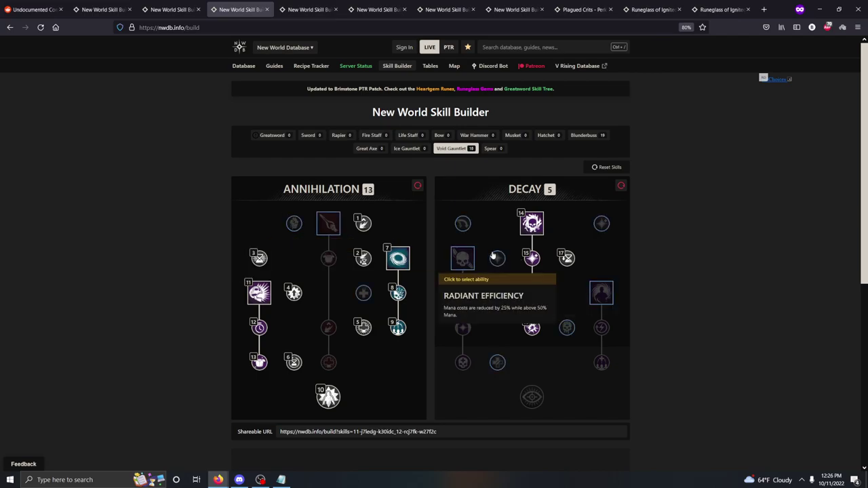
mouse_move(362, 334)
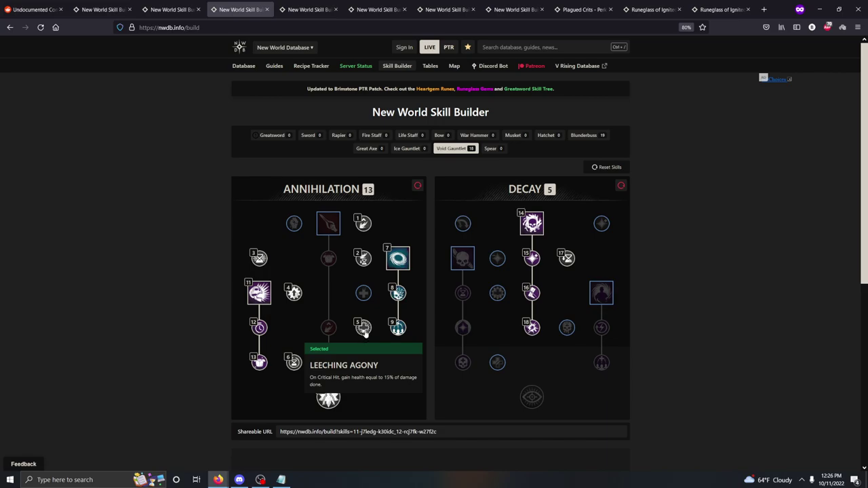
left_click(293, 224)
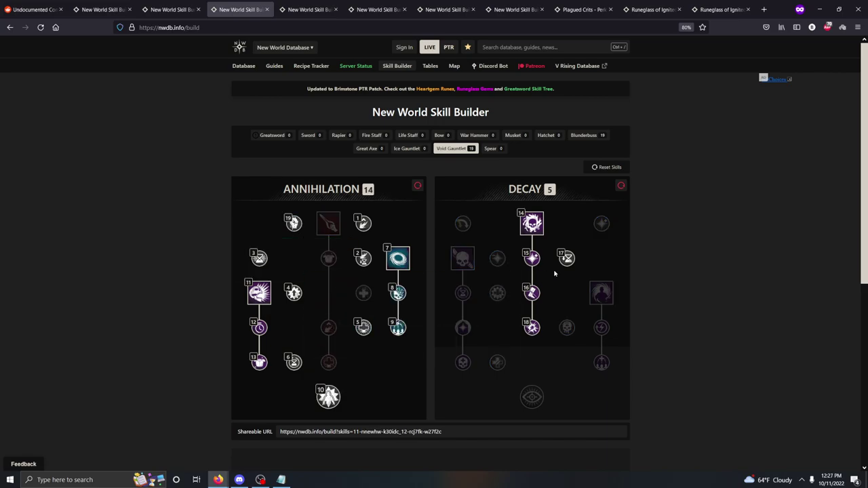
Step: Read the Fervent Thirst passive in the Decay tree
mouse_move(505, 267)
mouse_move(566, 263)
mouse_move(603, 232)
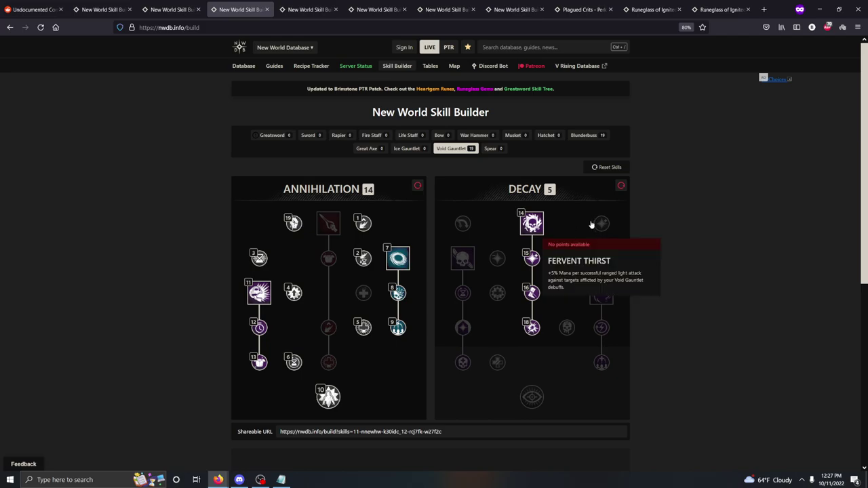
Step: Remove Forsaken Pact from the Annihilation tree, select it again, and read the Void Blade description
left_click(294, 224)
left_click(294, 224)
left_click(294, 224)
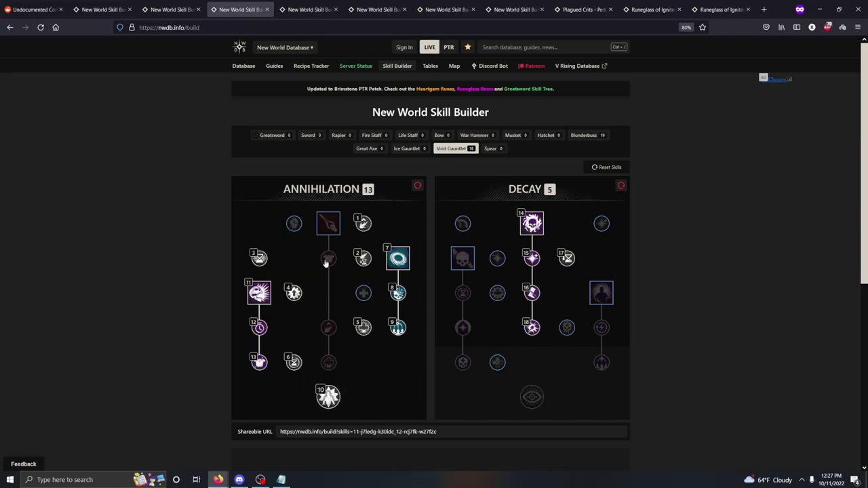
left_click(294, 224)
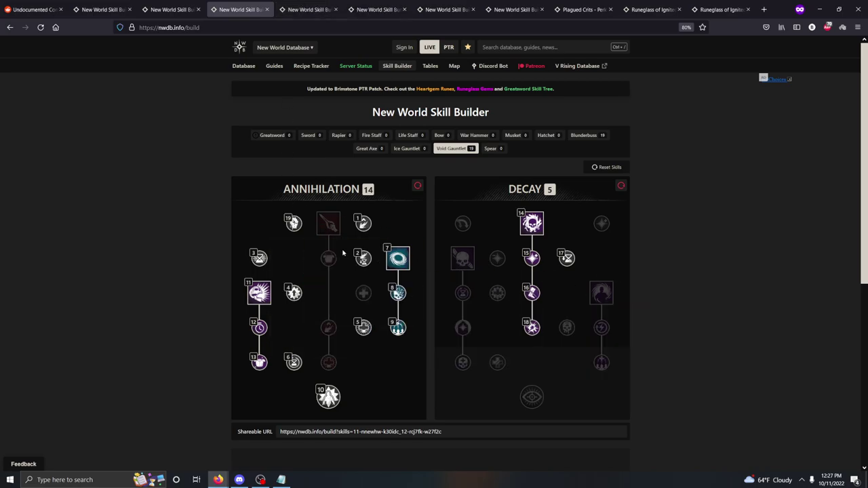
mouse_move(338, 233)
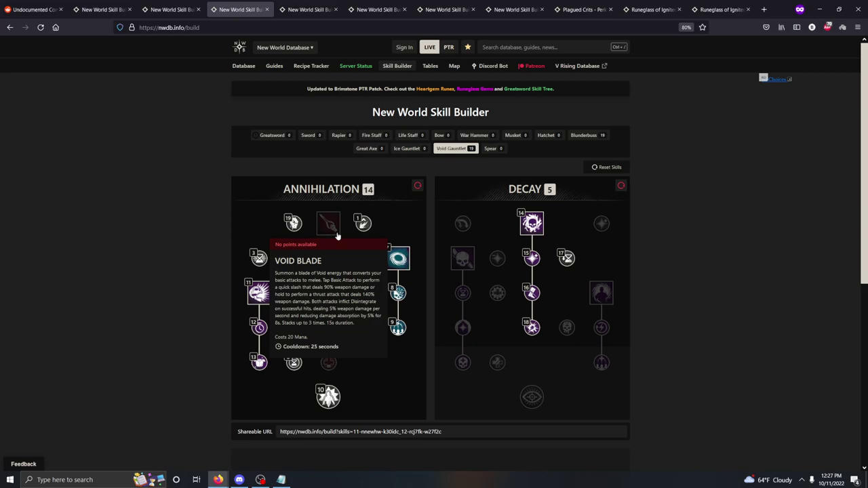
Step: Switch between the live War Hammer and Blunderbuss builds, ending on the War Hammer build
key("ctrl+Tab")
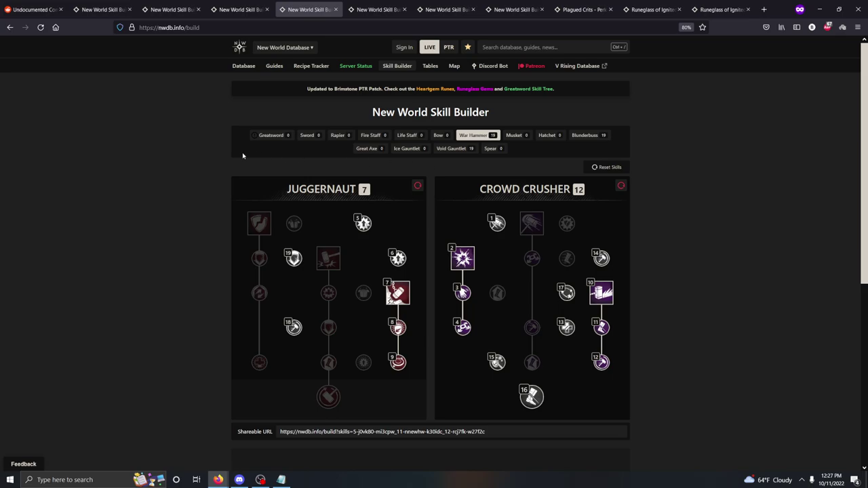
left_click(171, 9)
left_click(308, 9)
left_click(171, 10)
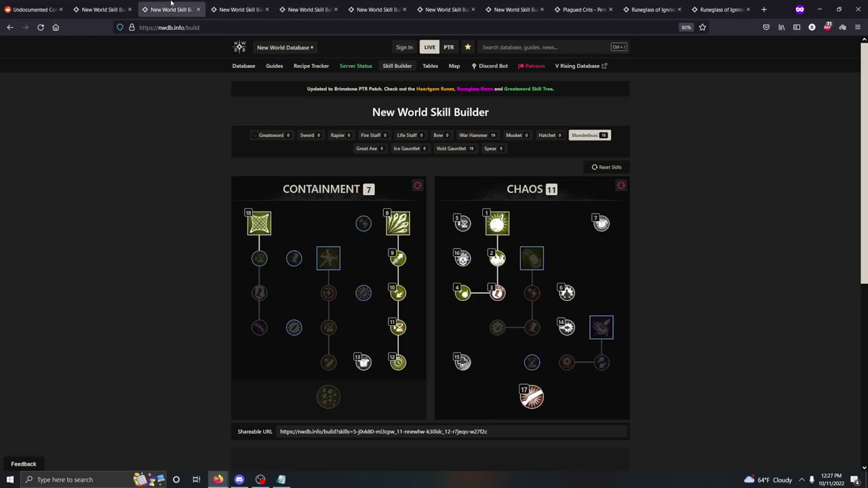
left_click(323, 5)
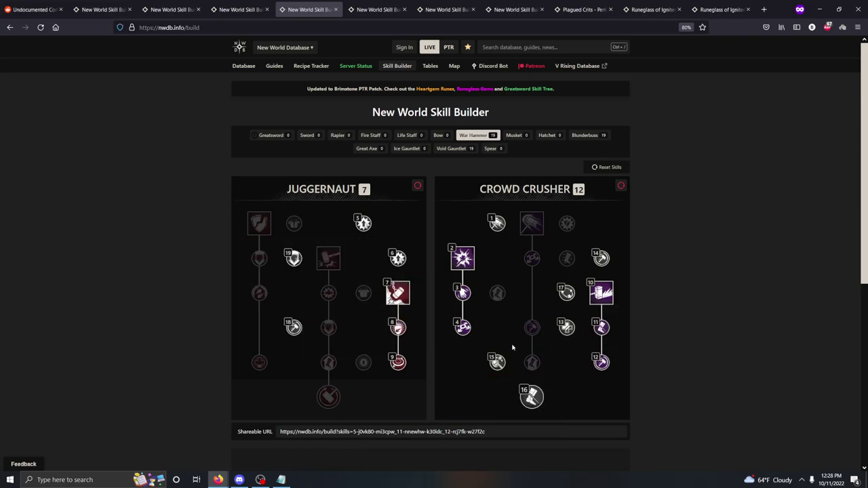
Step: Examine the War Hammer build's selected passives, including Quick Recovery, Prevailing Spirit and Resurgence
scroll(502, 329, "down", 2)
scroll(556, 336, "up", 2)
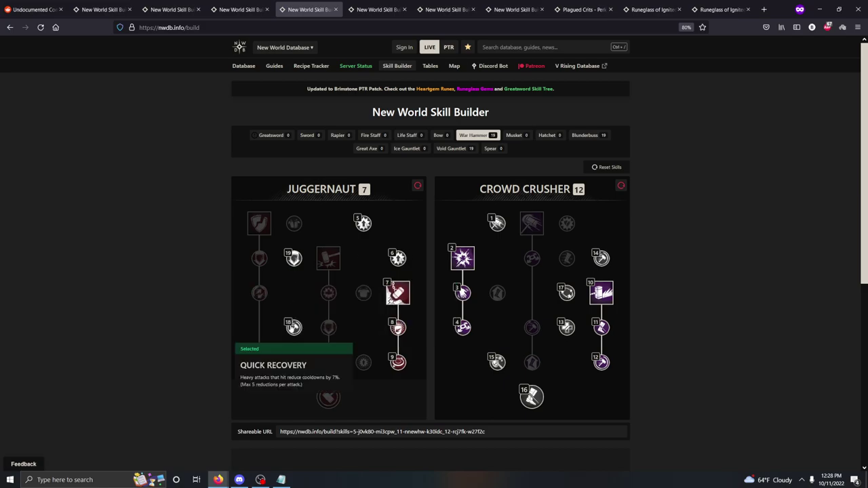
mouse_move(398, 314)
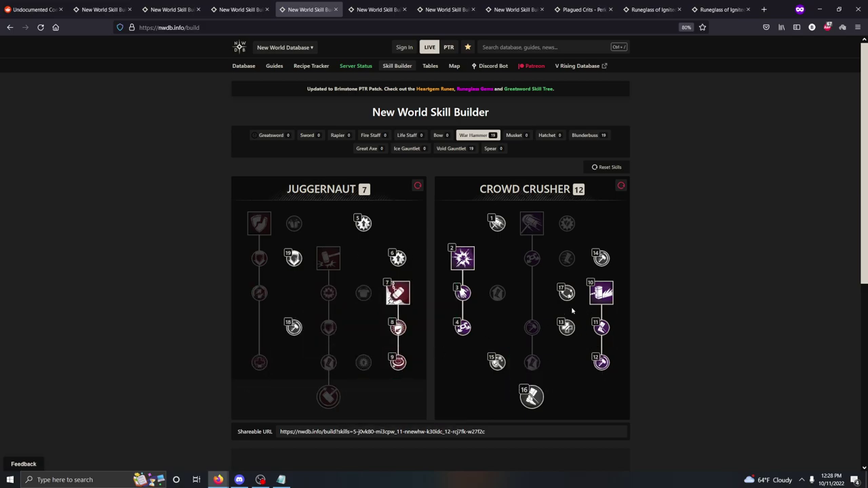
mouse_move(569, 298)
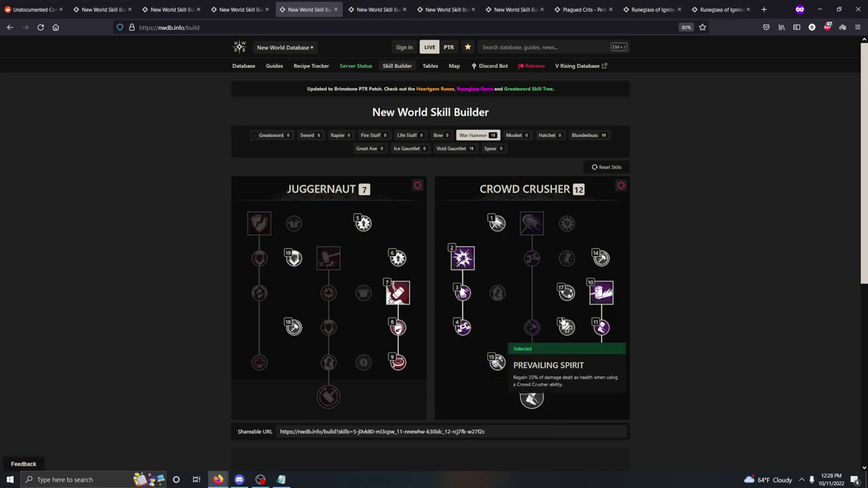
mouse_move(500, 366)
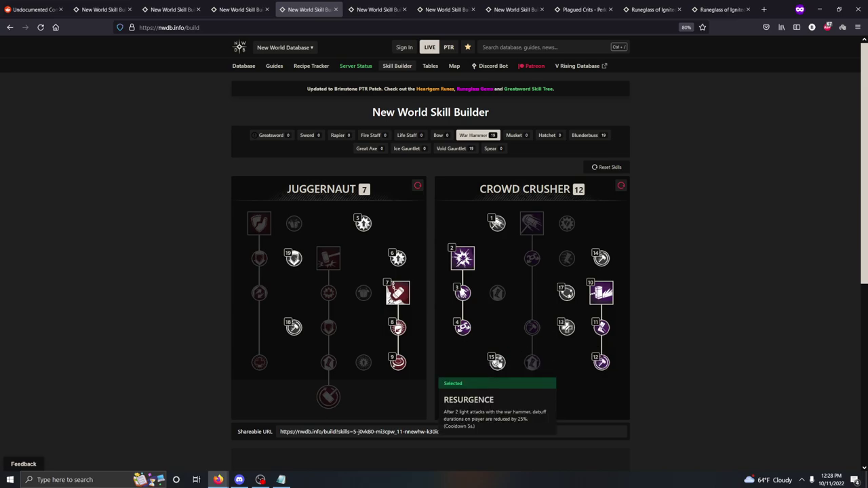
mouse_move(339, 300)
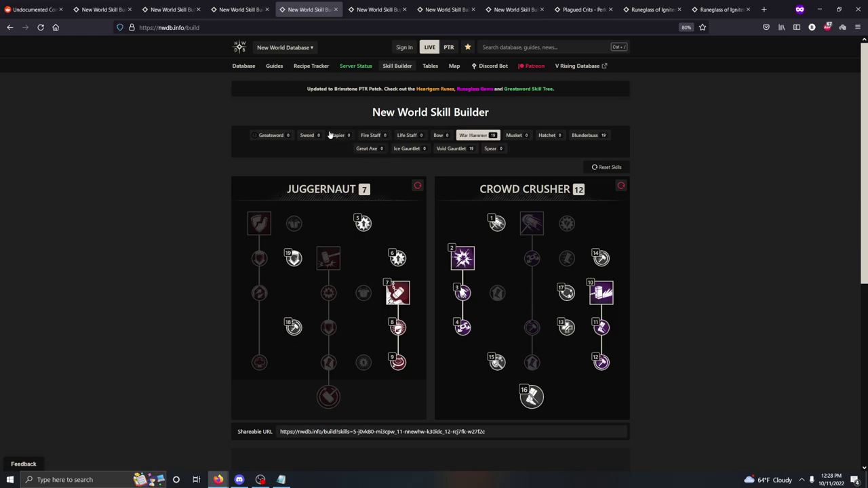
Step: Read the Incendiary Bursts upgrade in the PTR Blunderbuss build and return to the War Hammer build
left_click(175, 3)
left_click(108, 5)
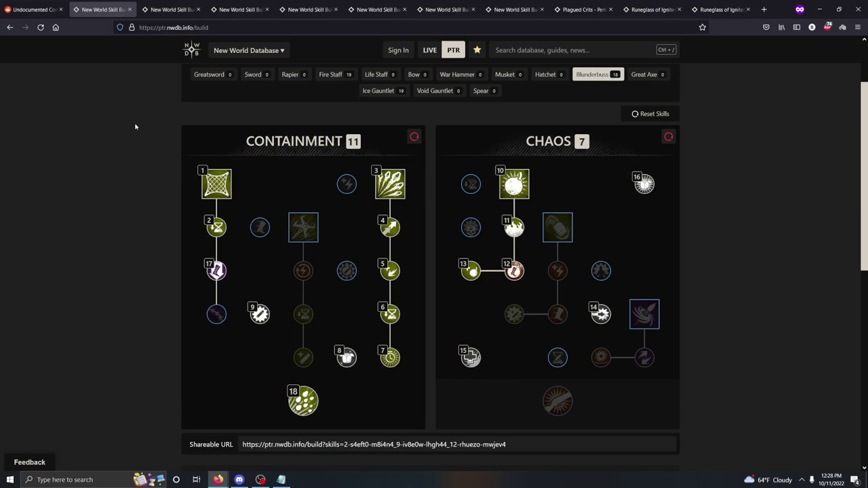
mouse_move(519, 274)
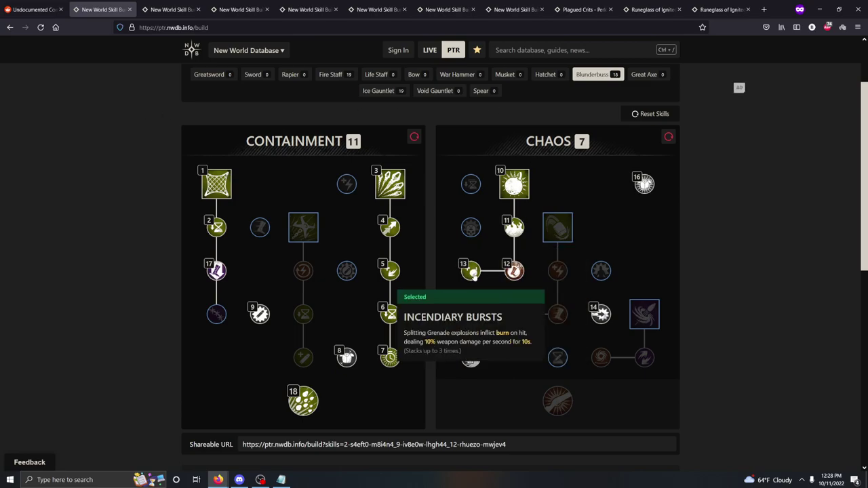
mouse_move(459, 277)
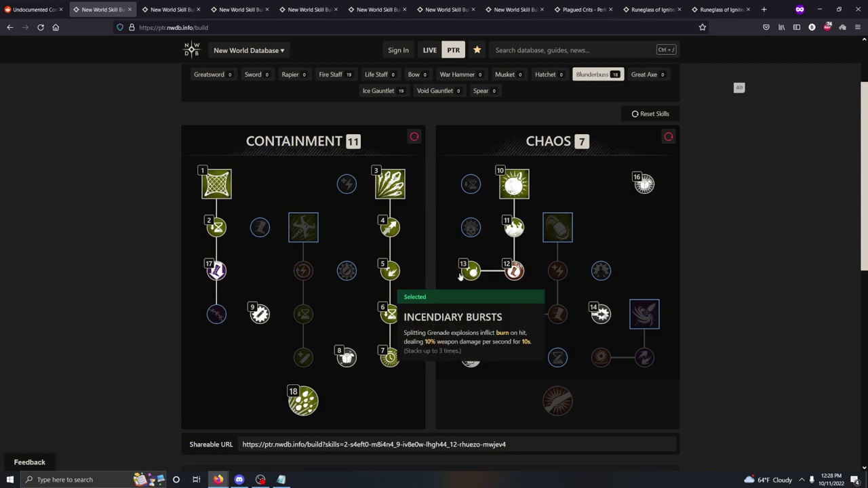
left_click(251, 7)
left_click(301, 10)
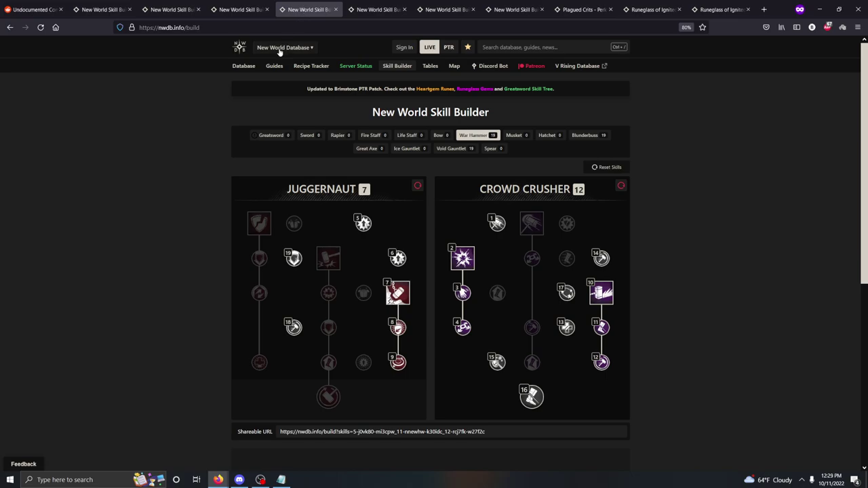
mouse_move(605, 302)
Step: Read the effects of Runeglass of Ignited Ruby and Runeglass of Ignited Opal
left_click(720, 9)
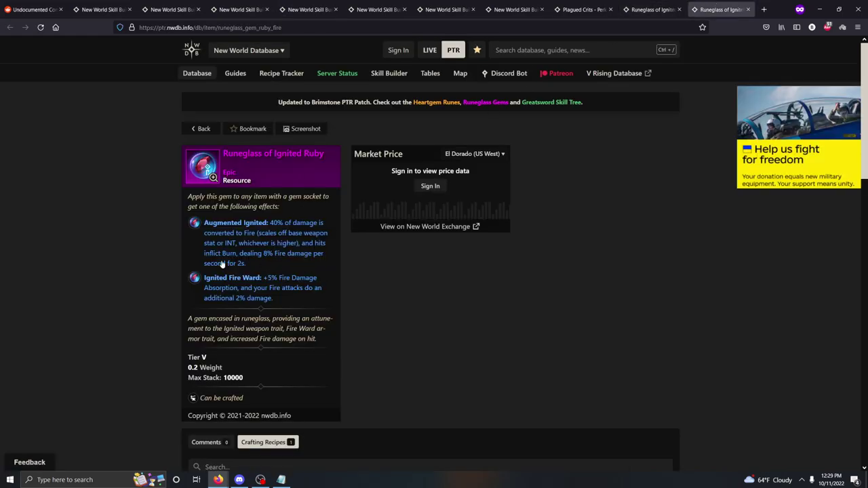
mouse_move(274, 256)
key("ctrl+Page_Up")
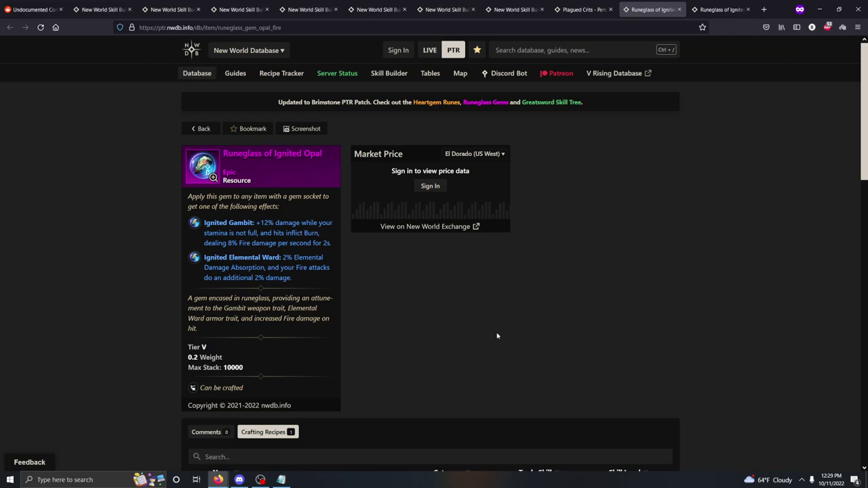
Step: Revisit the live Void Gauntlet and Blunderbuss builds, and read Hardened Steel and Path of Destiny in the War Hammer build
left_click(243, 9)
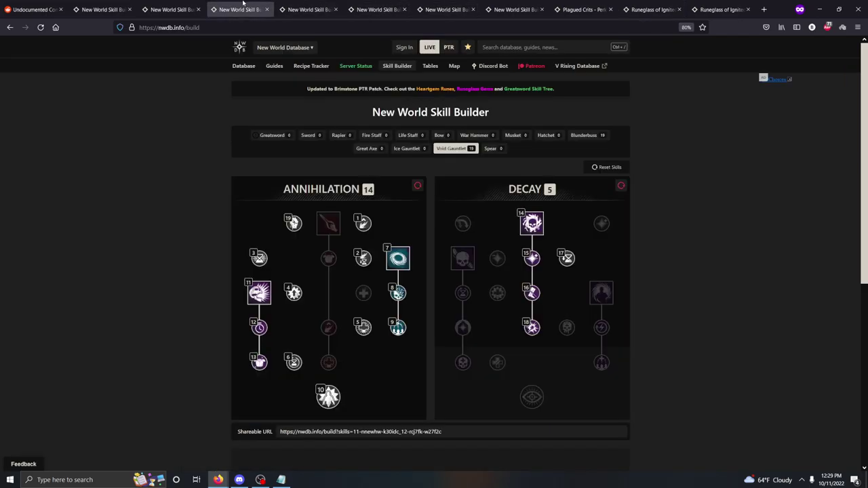
left_click(173, 8)
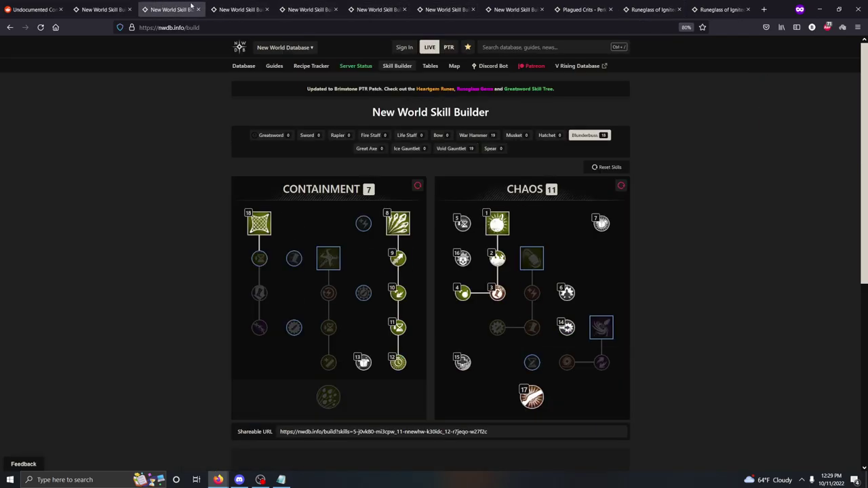
left_click(304, 8)
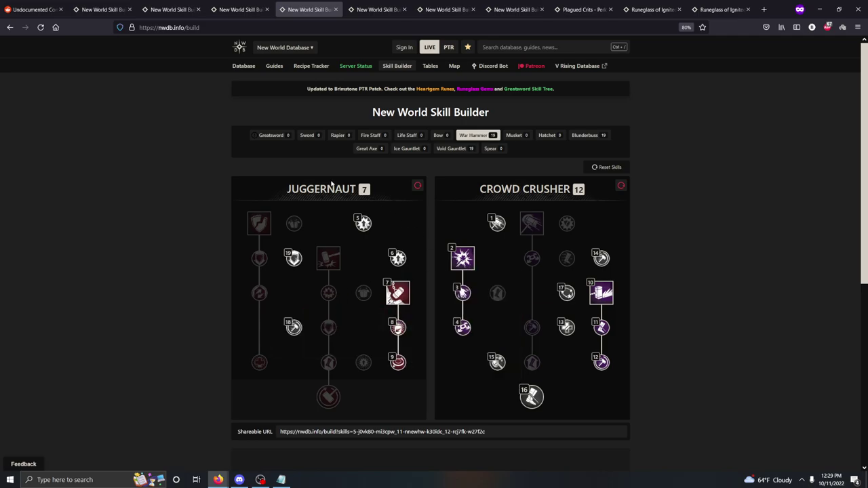
mouse_move(402, 263)
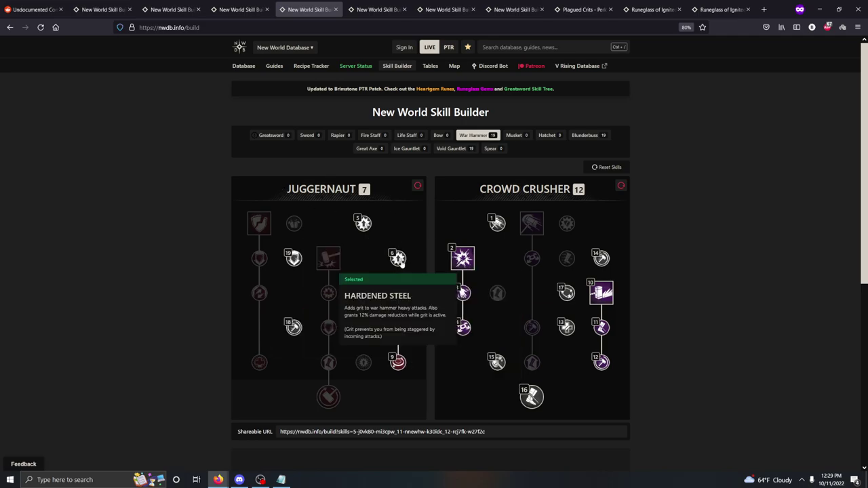
mouse_move(597, 299)
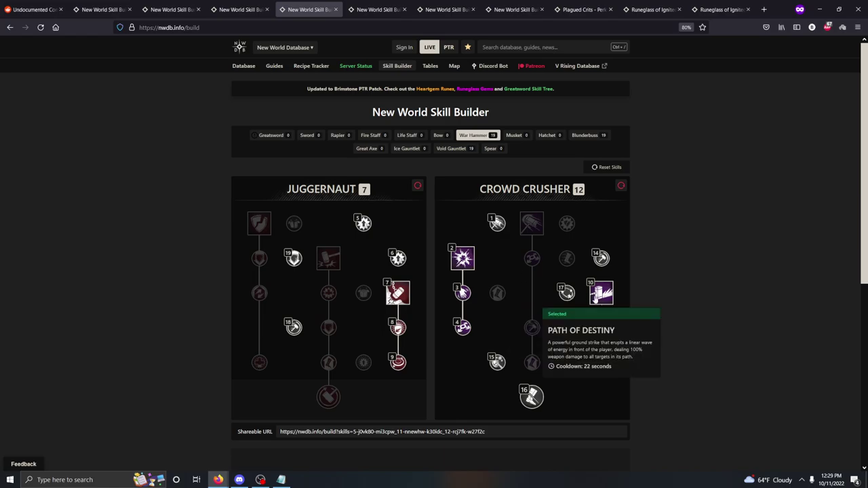
Step: Review the PTR Fire Staff build, reading Pillar of Fire, First Strike, Singe, Flamethrower and Meteor Shower
left_click(371, 10)
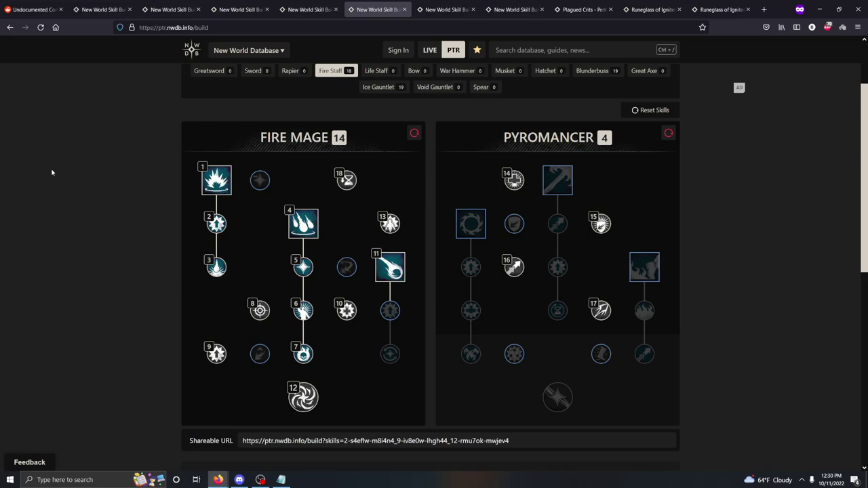
mouse_move(222, 190)
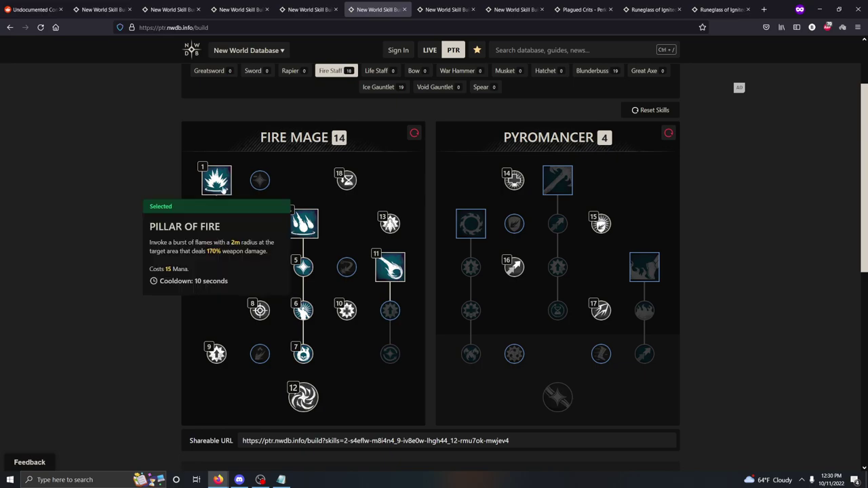
mouse_move(220, 225)
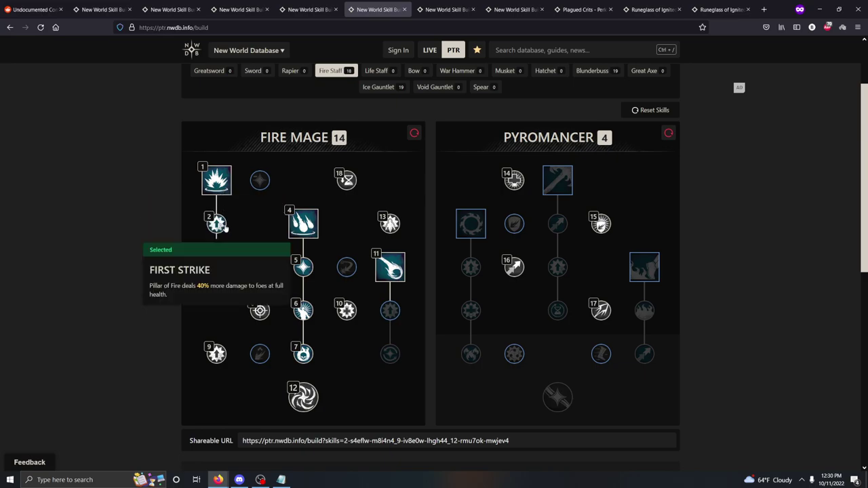
mouse_move(219, 263)
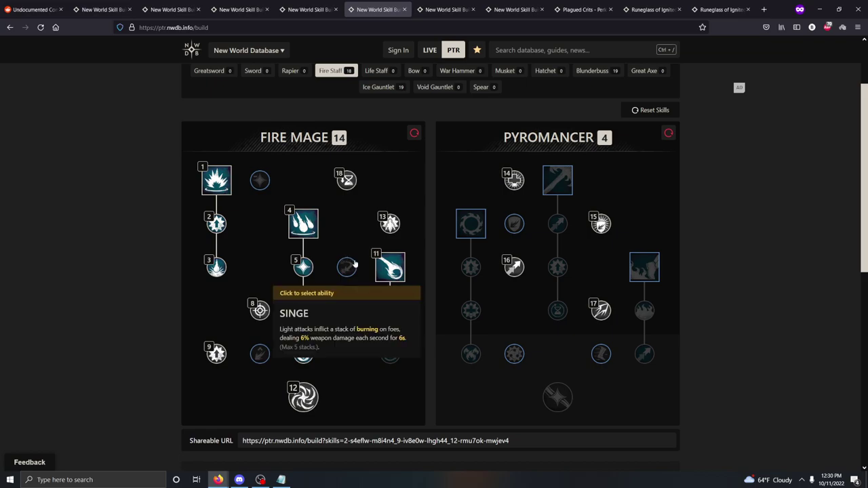
mouse_move(380, 274)
mouse_move(310, 228)
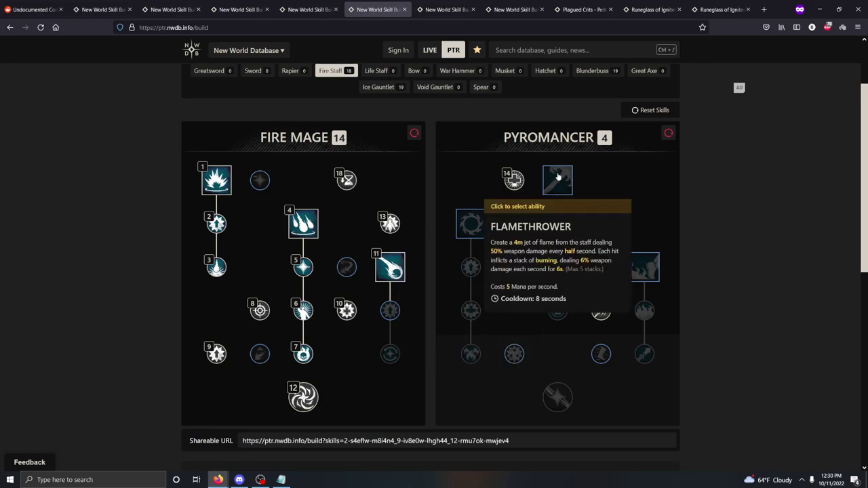
mouse_move(631, 260)
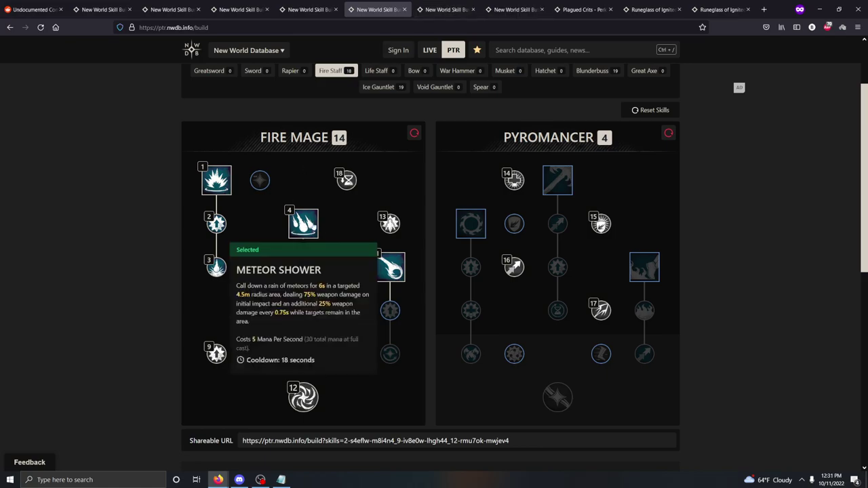
Step: Switch to the PTR Ice Gauntlet build and remove Empowered Frost and the passive numbered 11 from the Builder tree
left_click(442, 3)
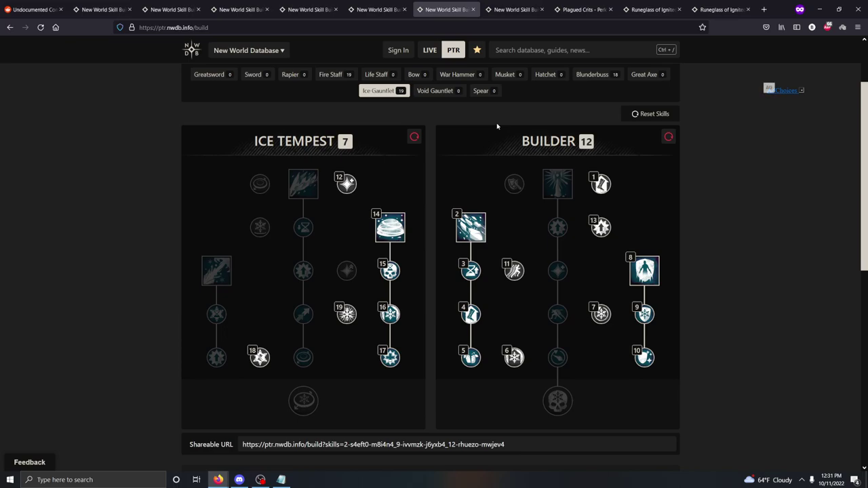
mouse_move(505, 277)
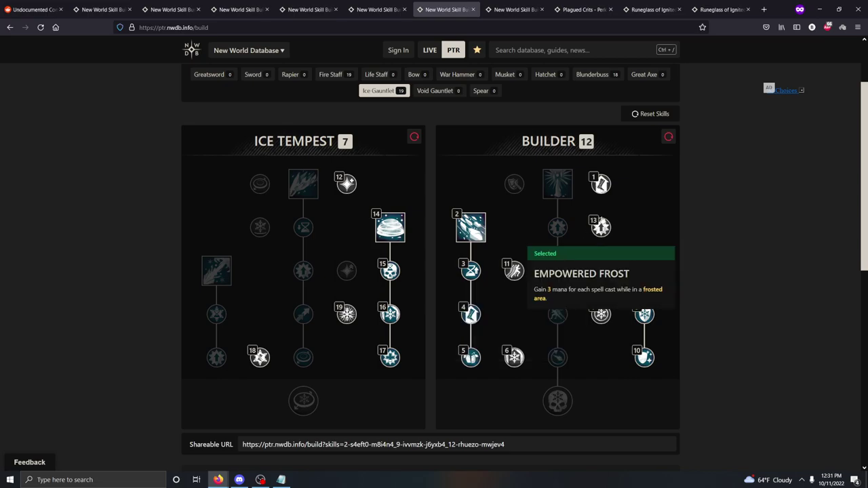
left_click(599, 226)
left_click(513, 271)
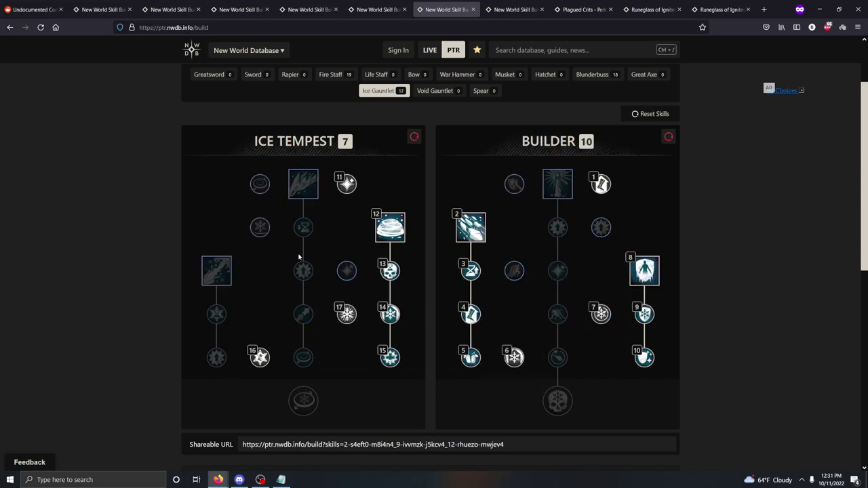
Step: Try the two unselected passives beside the upper central ability line in Ice Tempest, and remove both choices
mouse_move(252, 234)
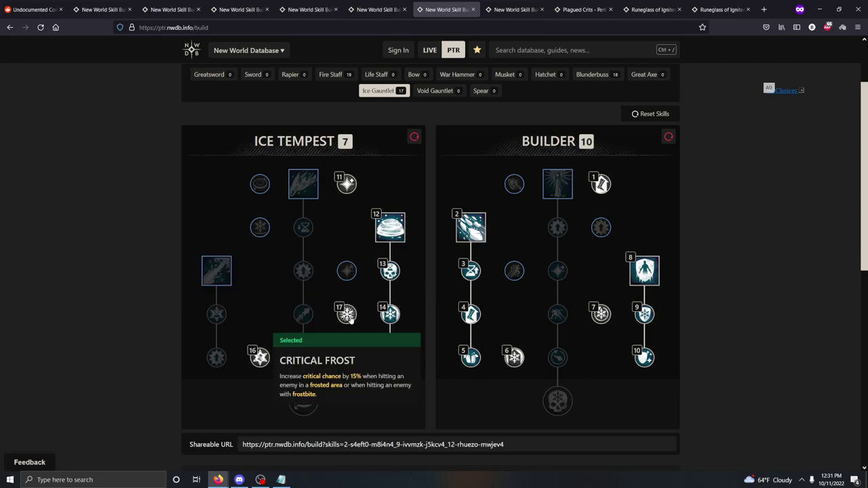
left_click(261, 228)
left_click(260, 183)
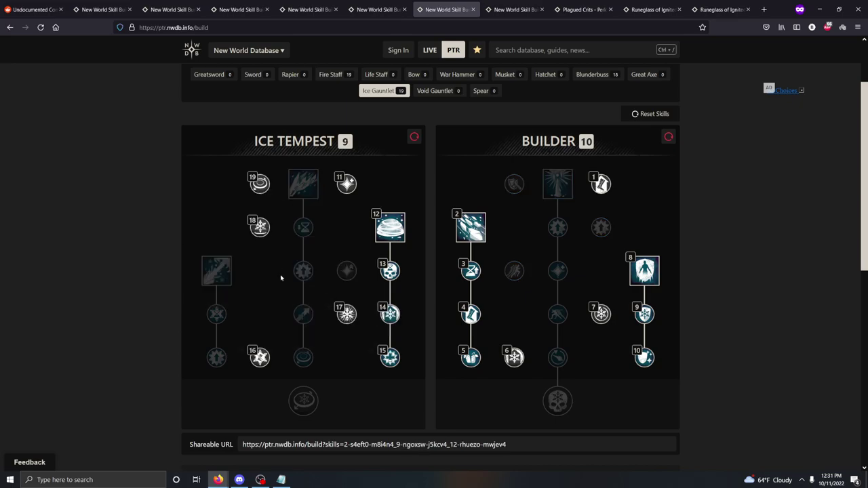
right_click(260, 227)
right_click(259, 184)
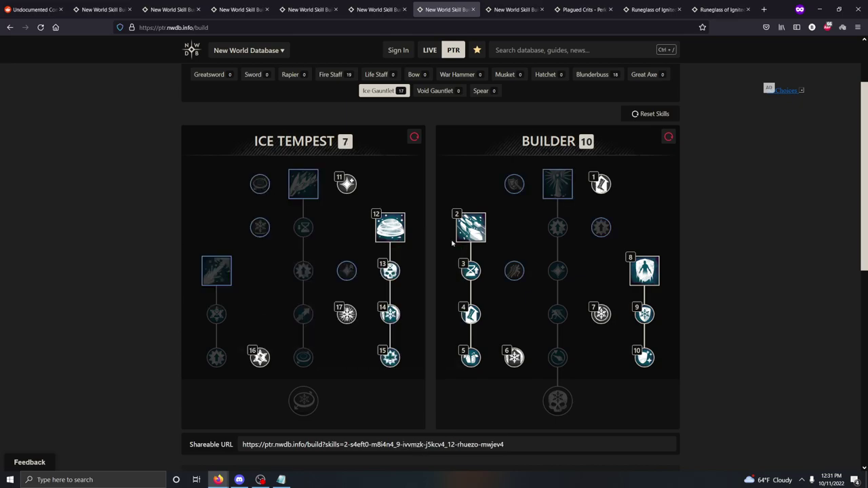
Step: Add the unselected third-row passive and the second-row passive beside the central ability line in the PTR Ice Gauntlet's Builder tree
left_click(513, 271)
left_click(600, 226)
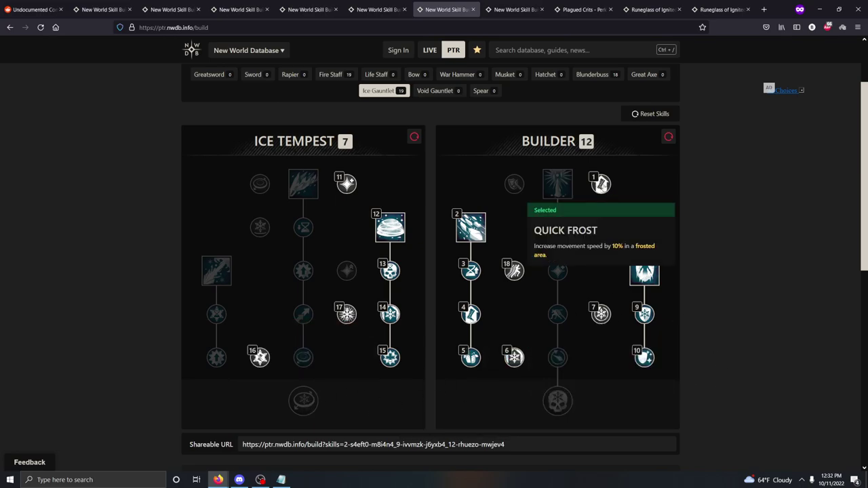
Step: Review the live Ice Gauntlet build, reading Pylon Dodge and the main ability descriptions, and check the Plagued Crits perk page
left_click(504, 8)
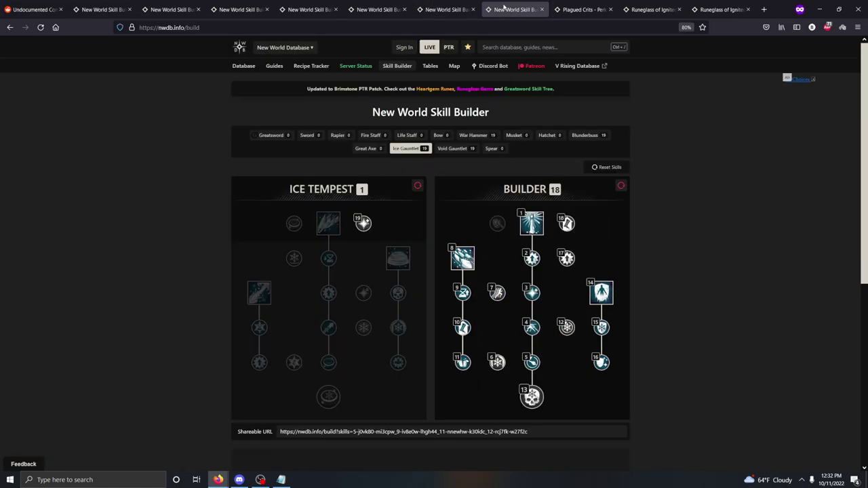
mouse_move(534, 216)
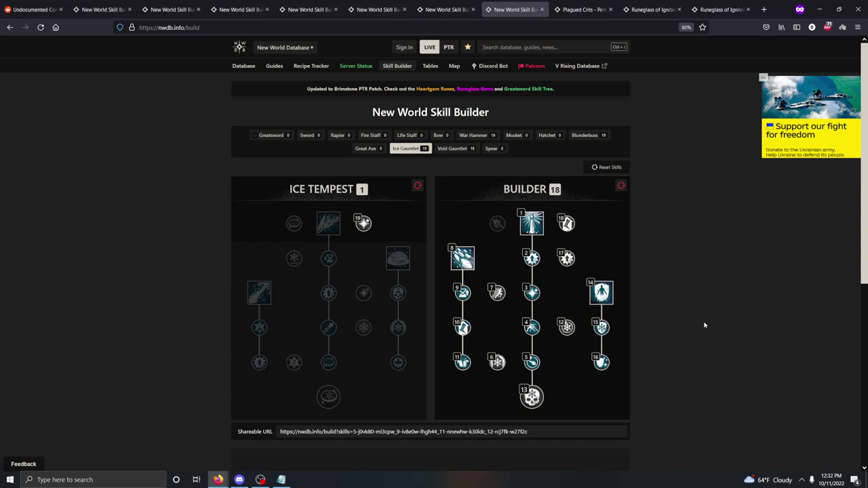
mouse_move(328, 228)
left_click(580, 8)
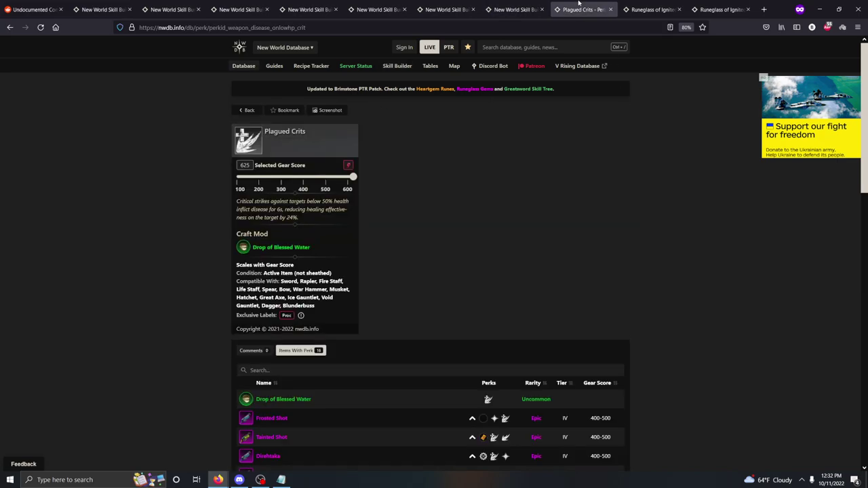
left_click(515, 9)
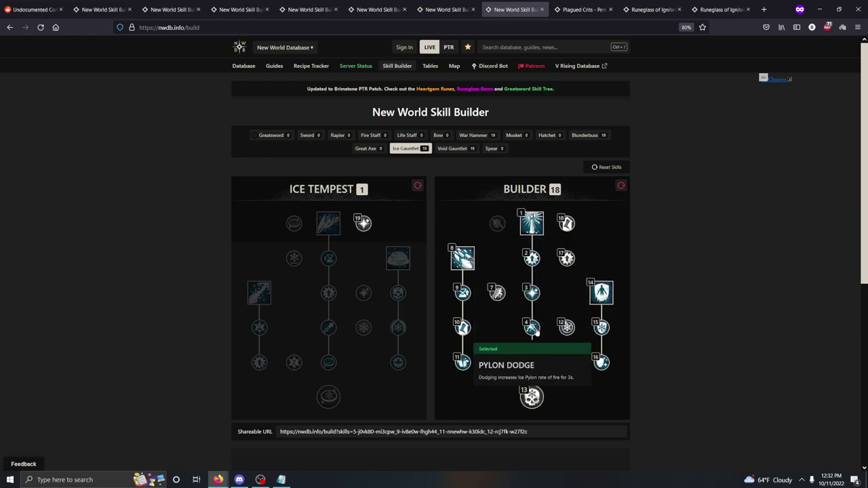
mouse_move(534, 330)
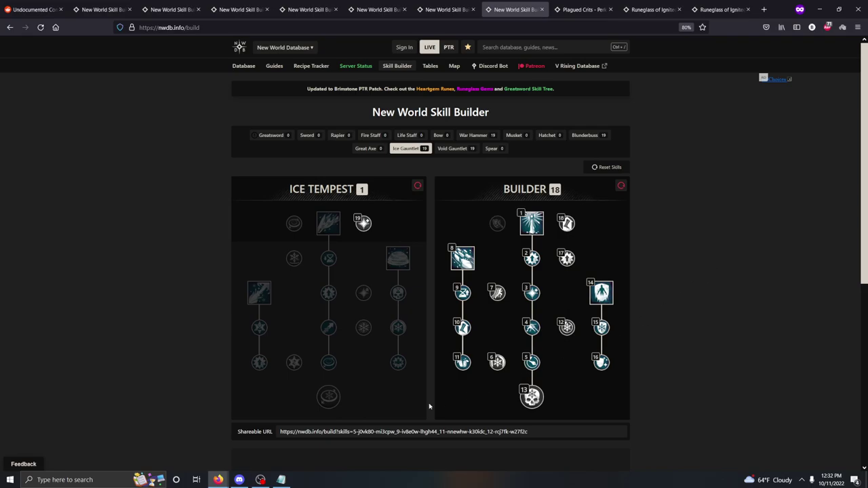
mouse_move(337, 398)
mouse_move(535, 216)
mouse_move(463, 268)
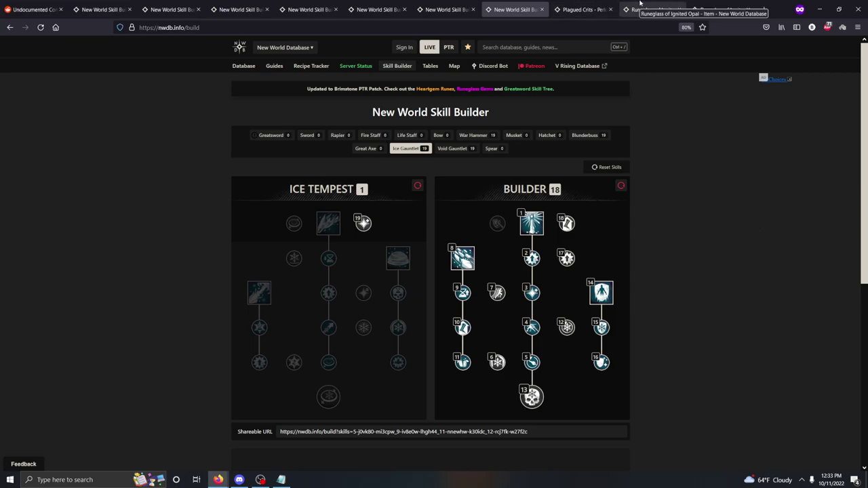
Step: Compare the Runeglass of Ignited Ruby with the Runeglass of Ignited Opal, and highlight part of the ruby's Ignited Fire Ward description
left_click(711, 7)
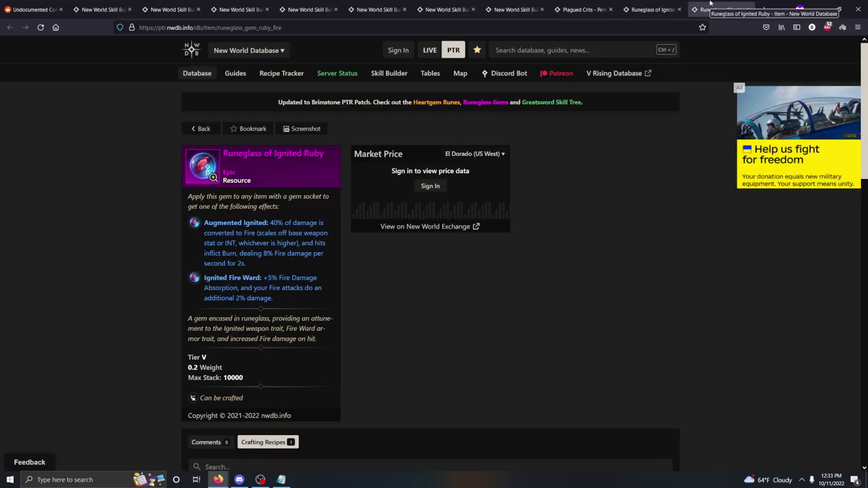
key("ctrl+shift+Tab")
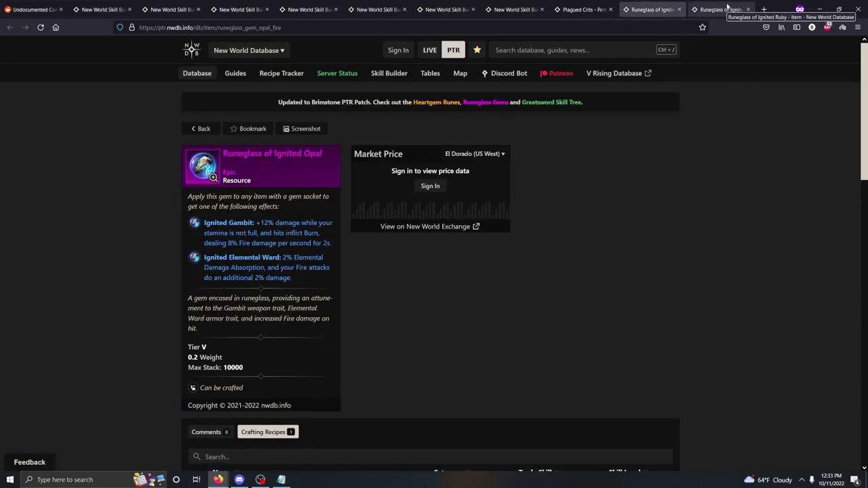
left_click(727, 4)
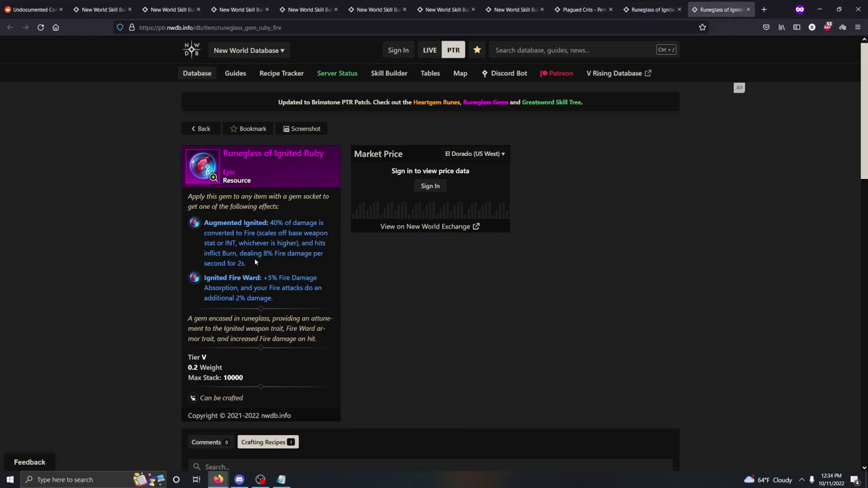
mouse_move(272, 259)
mouse_move(274, 305)
left_mouse_down()
mouse_move(224, 302)
mouse_move(265, 304)
left_mouse_up()
left_click(373, 317)
Step: Return to the PTR Fire Staff build and read Watch It Burn and the other selected Pyromancer passives
left_click(241, 10)
left_click(309, 9)
left_click(372, 5)
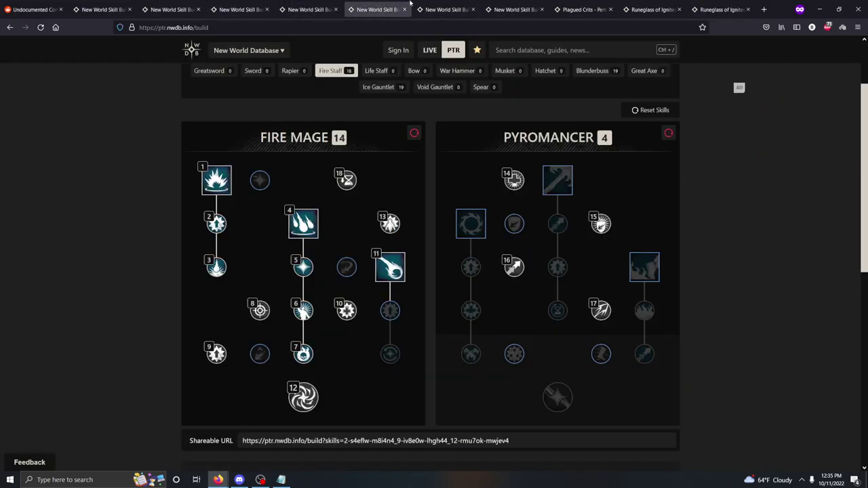
mouse_move(599, 314)
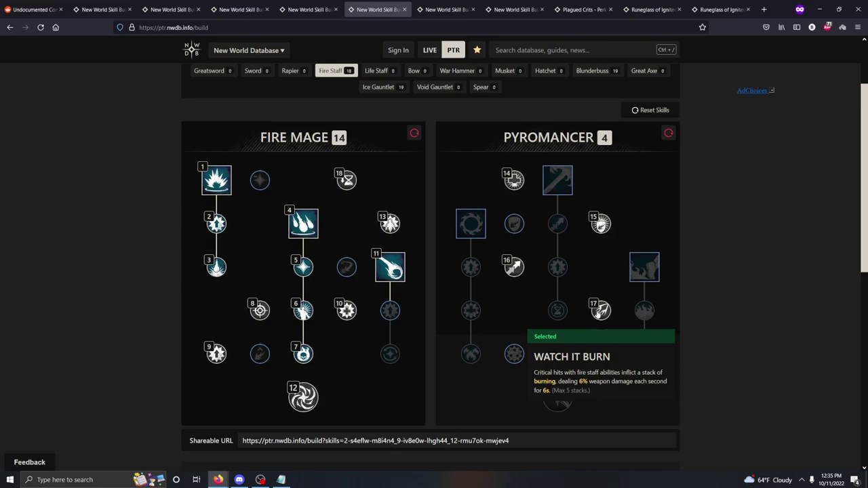
mouse_move(514, 271)
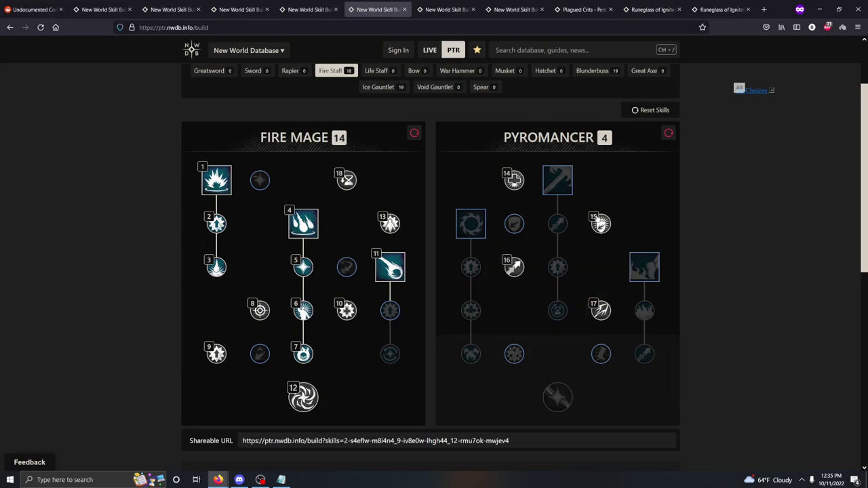
mouse_move(600, 226)
Step: Revisit the live Blunderbuss and Void Gauntlet builds, reading Refreshing Harvest, Orb of Decay and the circular second-row Annihilation ability
left_click(161, 4)
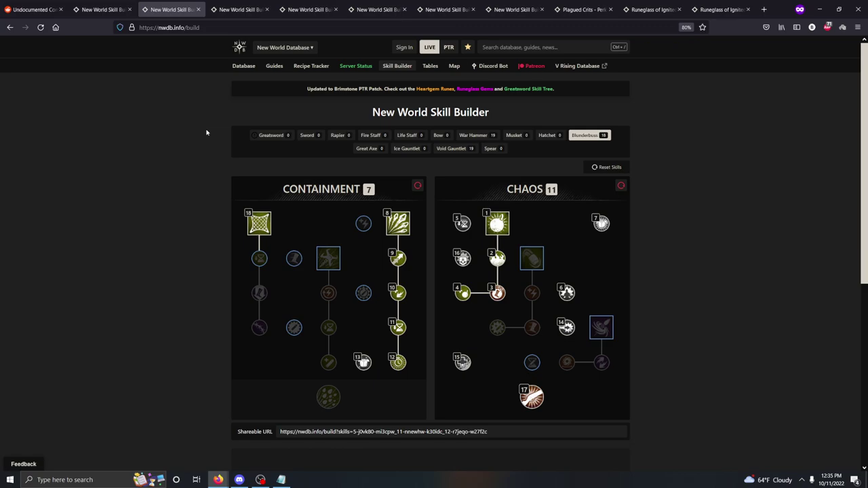
left_click(250, 5)
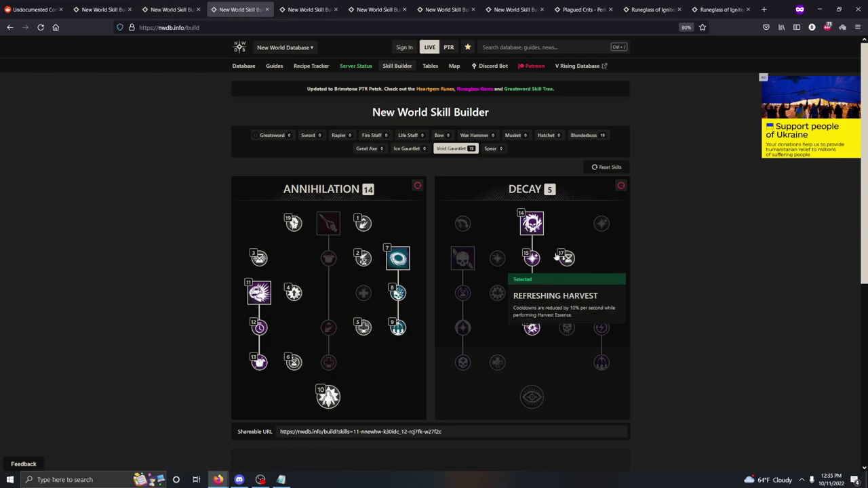
mouse_move(532, 224)
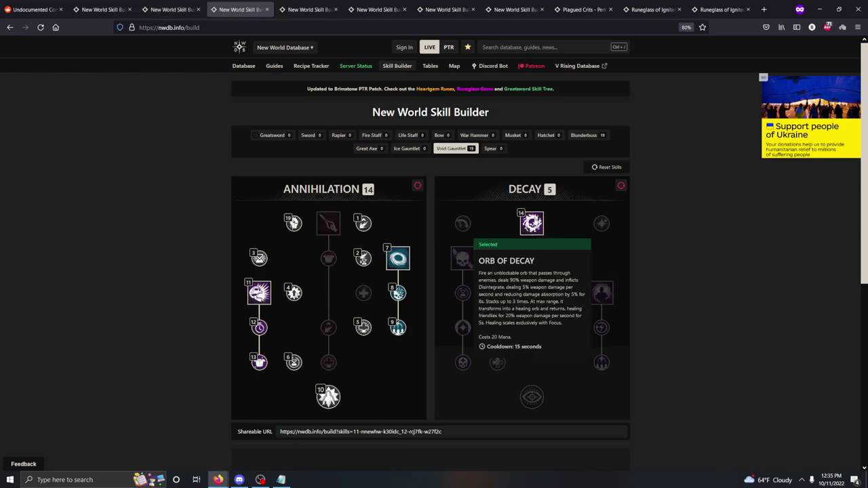
mouse_move(397, 264)
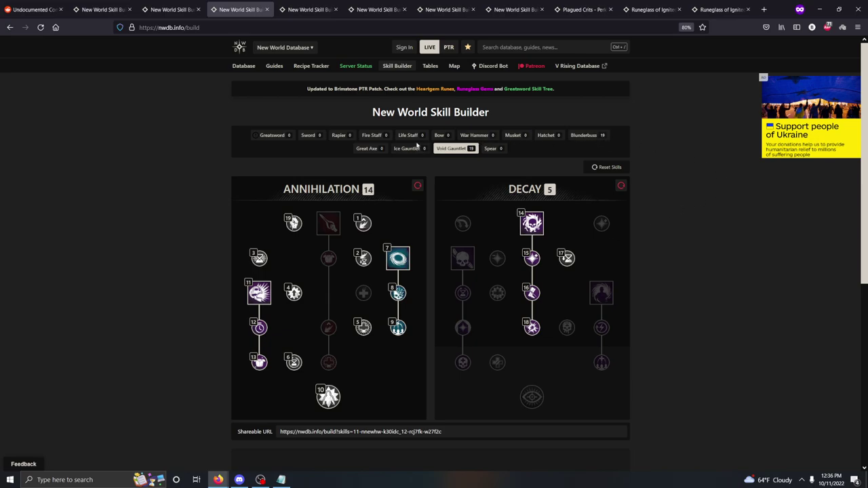
Step: Open the Greatsword skill trees, read the opening Onslaught skill, and return to the PTR Fire Staff build
left_click(271, 136)
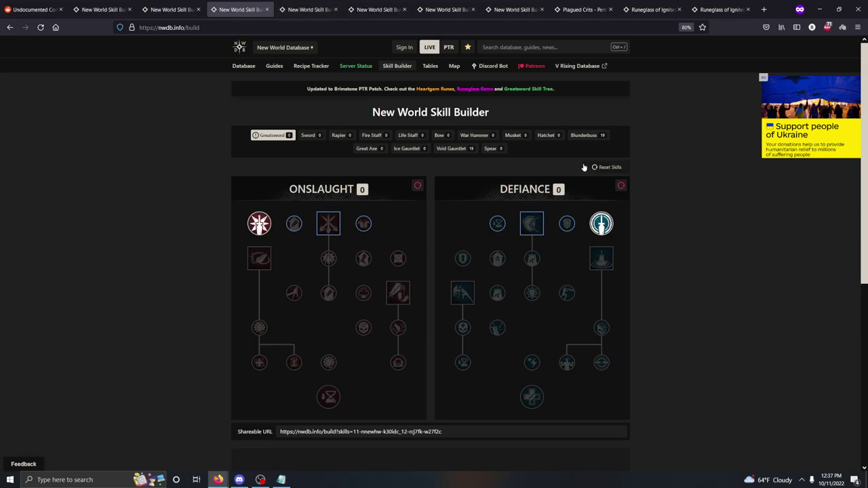
mouse_move(260, 224)
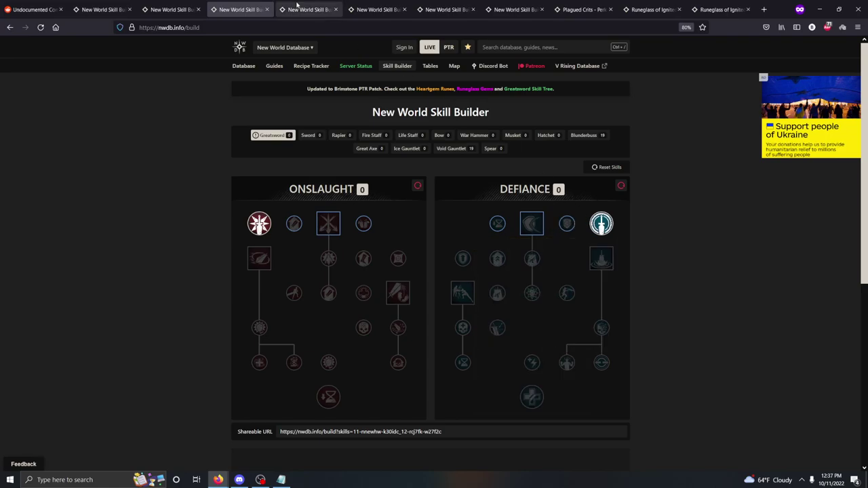
left_click(297, 5)
left_click(369, 9)
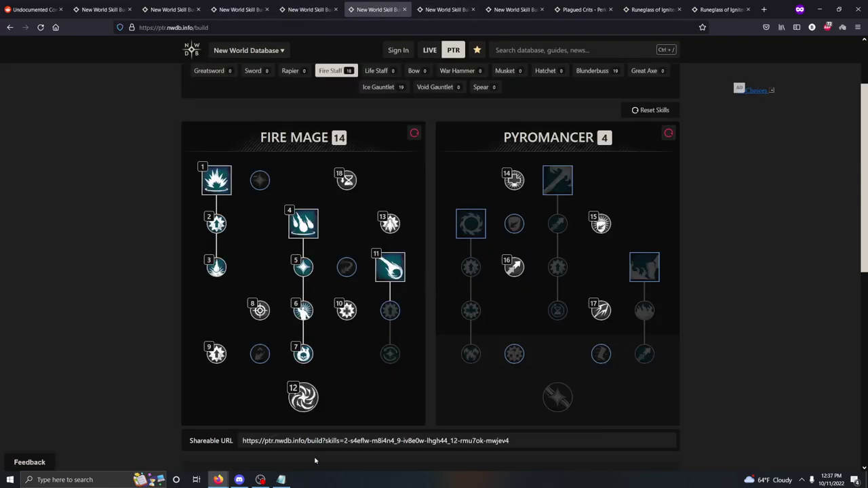
Step: Switch to the Notepad notes and read the must-have and good-to-have perks for each weapon pairing
left_click(282, 479)
left_click_drag(618, 129, 311, 95)
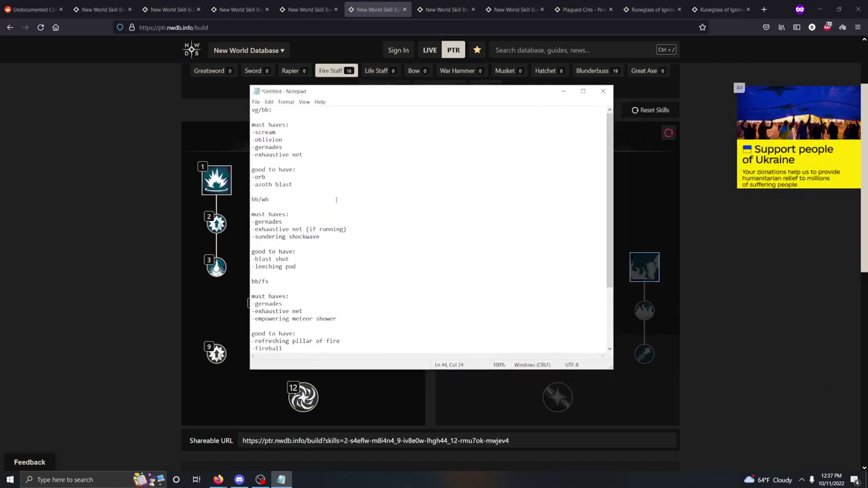
left_click_drag(325, 191, 252, 125)
left_click(355, 170)
scroll(396, 266, "down", 4)
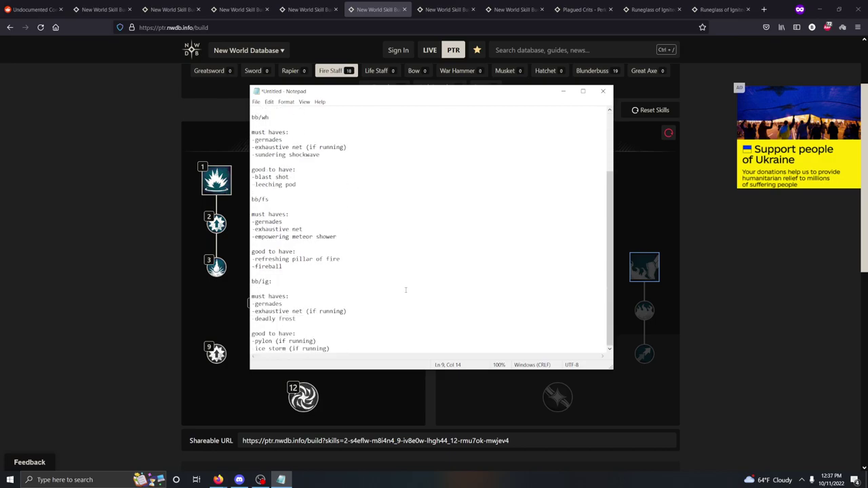
scroll(420, 296, "up", 4)
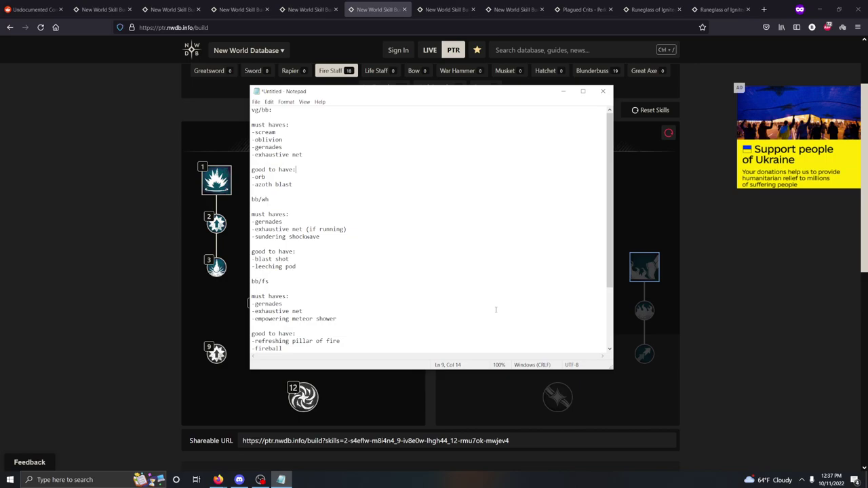
Step: In the live Blunderbuss build, remove the net ability from Containment and the first- and second-row outer passives from Chaos
left_click(171, 9)
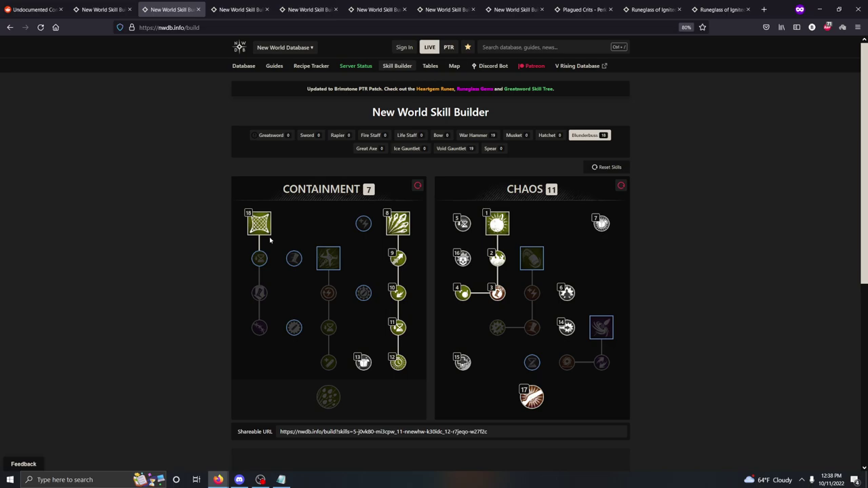
left_click(599, 330)
left_click(259, 223)
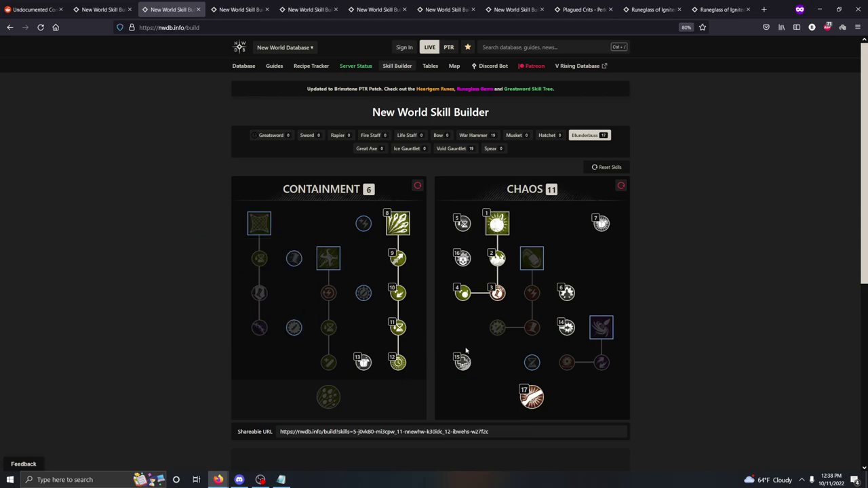
left_click(461, 258)
left_click(462, 223)
Step: Swap the fourth-row Chaos passive for the neighbouring ability with its two upgrades, and reselect the final skill and first-row cooldown passive
left_click(601, 328)
left_click(567, 328)
left_click(601, 364)
left_click(566, 362)
left_click(532, 397)
left_click(462, 223)
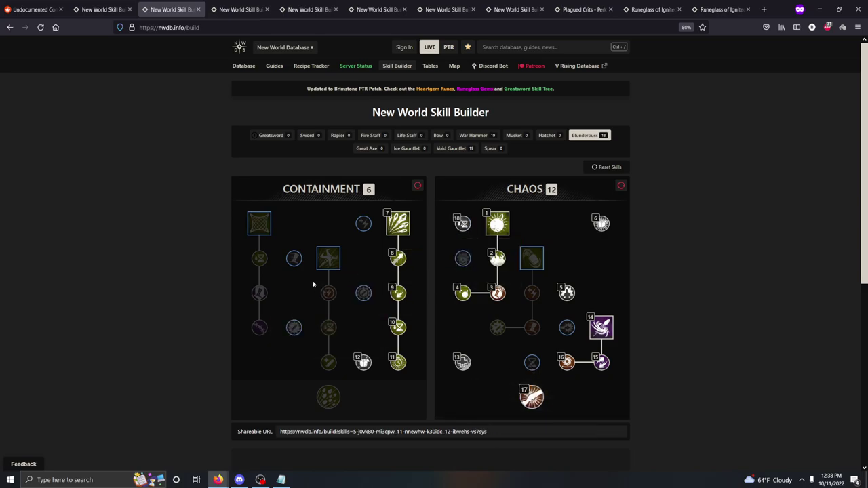
Step: Add the fourth- and second-row passives beside the net ability line in Containment, removing Lingering Flow from Chaos
left_click(294, 328)
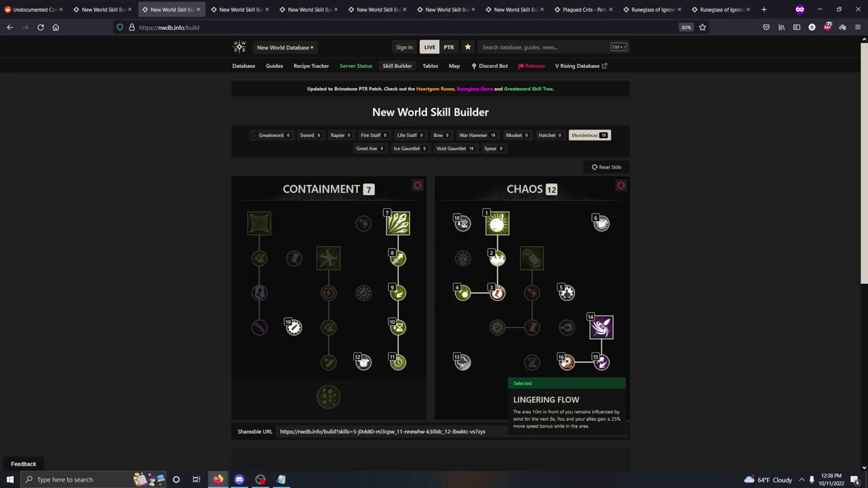
left_click(566, 363)
left_click(292, 262)
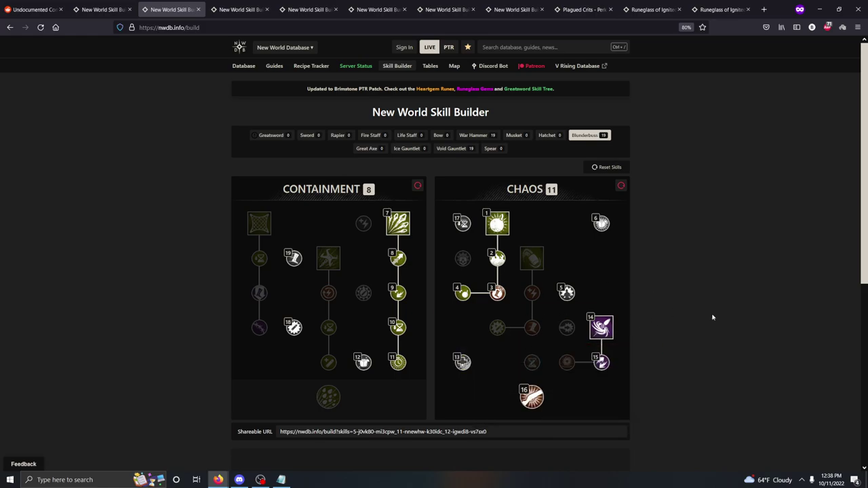
Step: Revisit the Greatsword trees, the build notes and the Runeglass of Ignited Ruby page, and return to the live Blunderbuss build
key("ctrl+Tab")
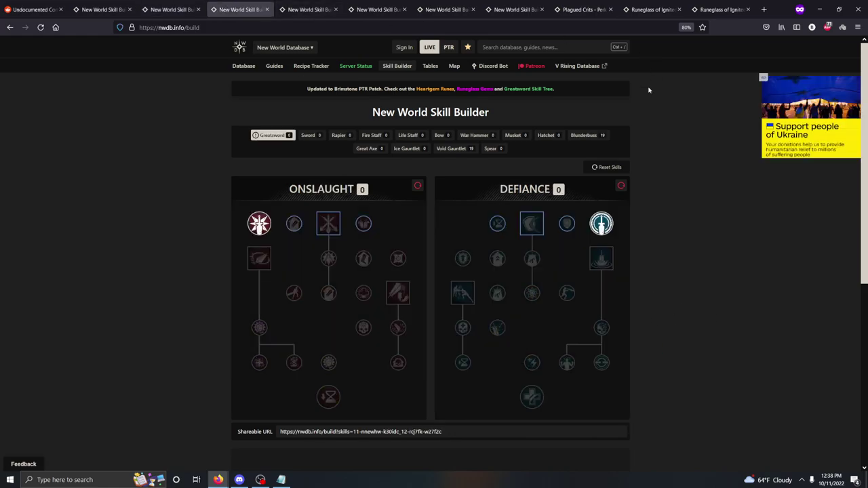
left_click(281, 480)
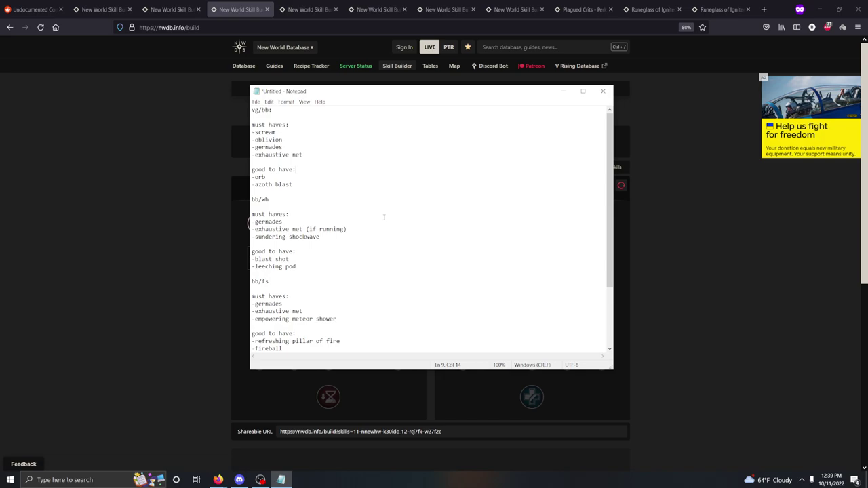
left_click(720, 9)
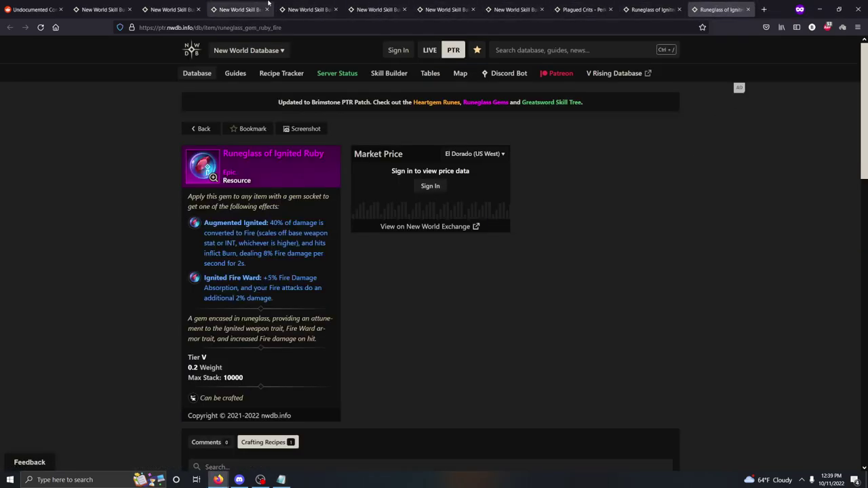
key("ctrl+4")
key("ctrl+3")
Step: Review the vg/bb must-haves in the Notepad notes, highlighting scream and oblivion, and exhaustive net
left_click(281, 479)
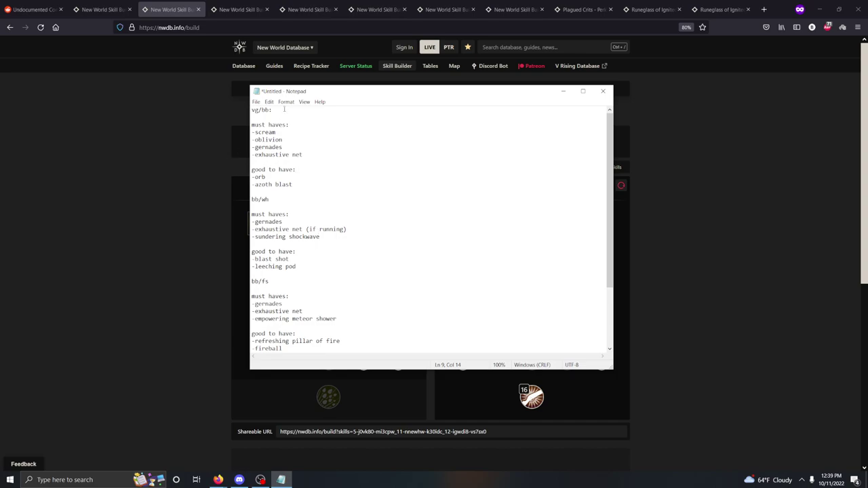
left_click(340, 163)
left_click_drag(282, 132, 251, 147)
left_click(202, 197)
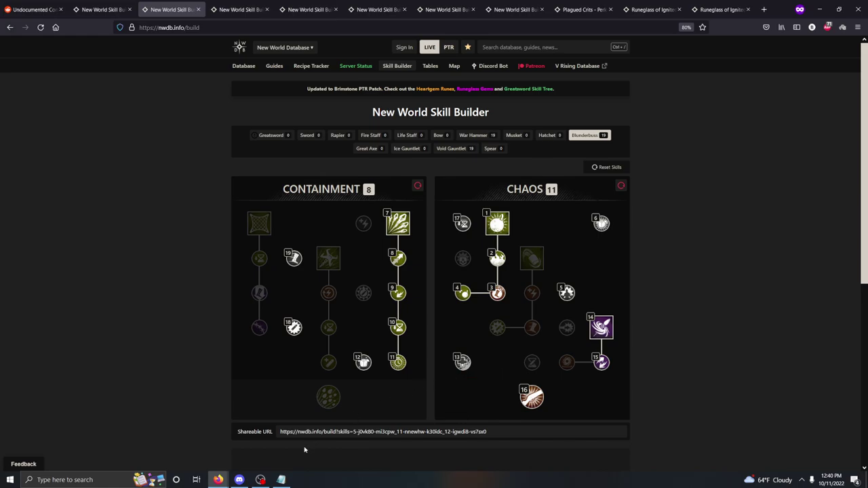
left_click(282, 480)
left_click(359, 252)
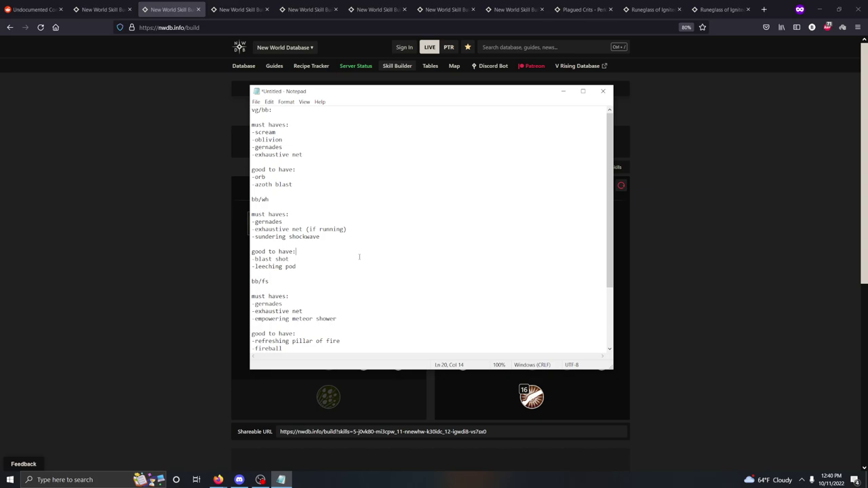
left_click_drag(302, 155, 252, 155)
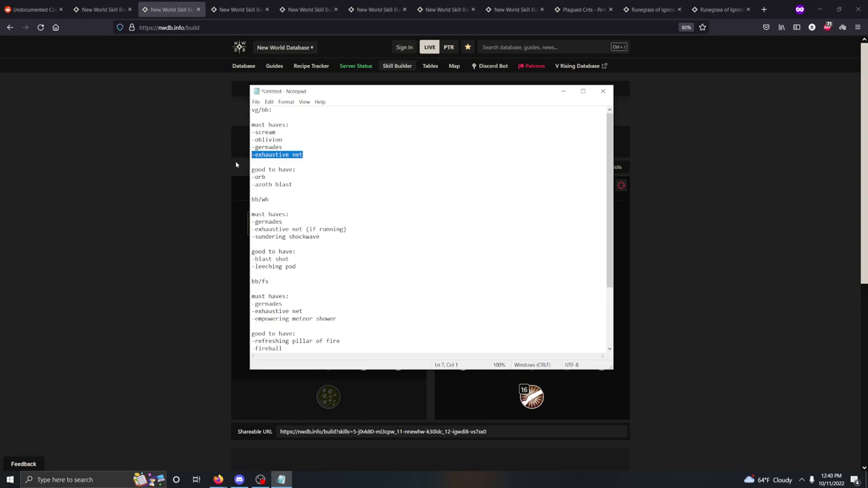
Step: Return to the Blunderbuss build in the browser and read the Lingering Flow and Apparatus descriptions
left_click(184, 166)
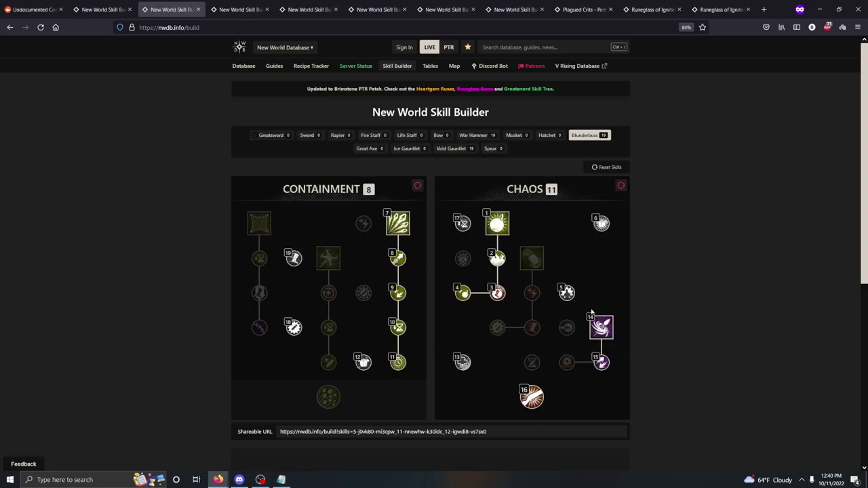
mouse_move(590, 335)
mouse_move(599, 357)
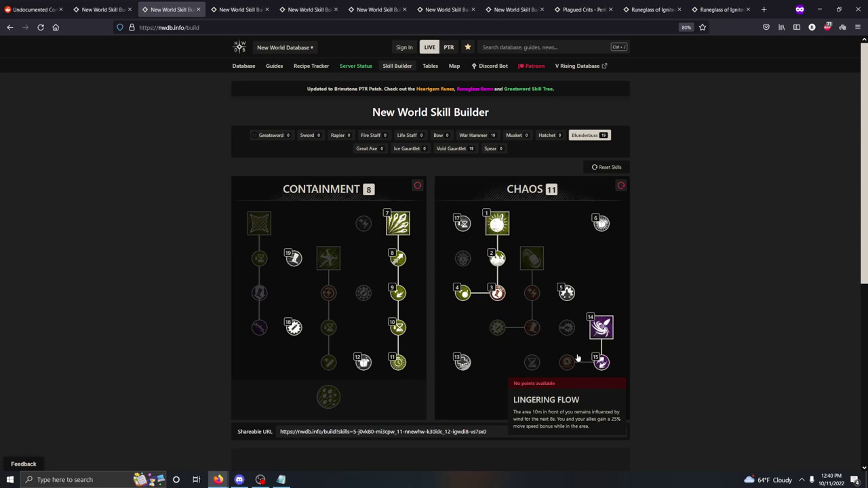
mouse_move(267, 289)
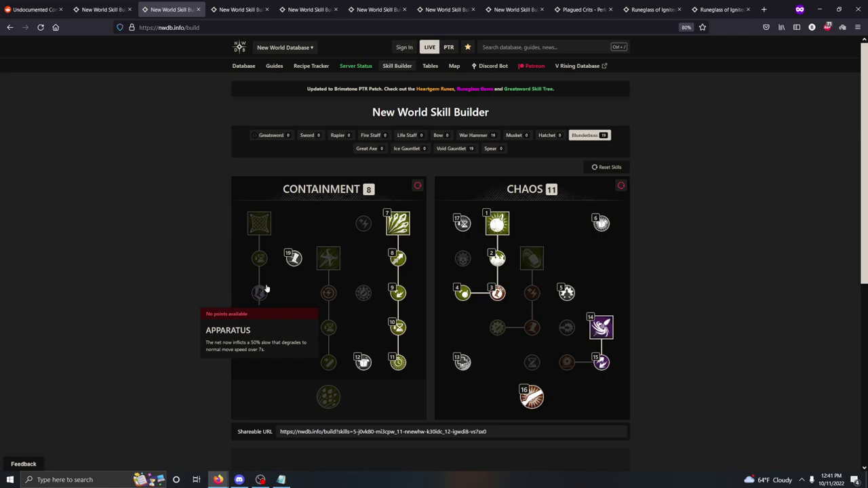
Step: Go over the vg/bb good-to-have notes in Notepad, highlighting orb, and return to the Blunderbuss build
left_click(280, 479)
left_click(350, 235)
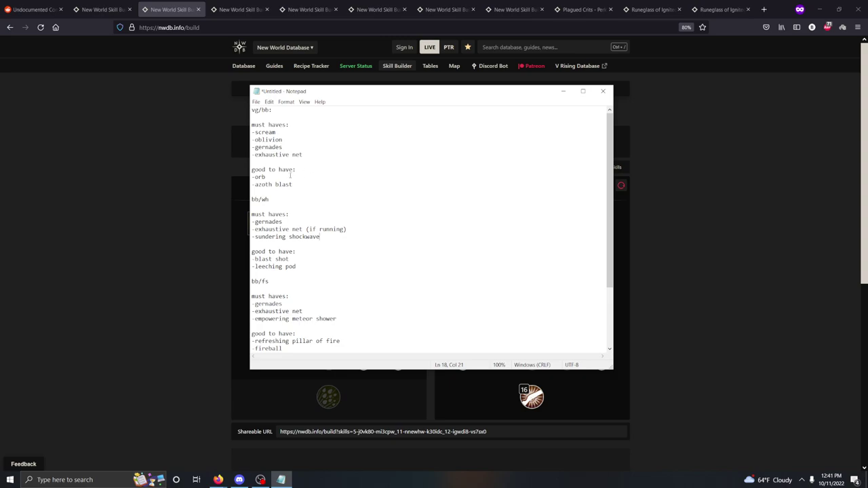
left_click_drag(266, 177, 246, 172)
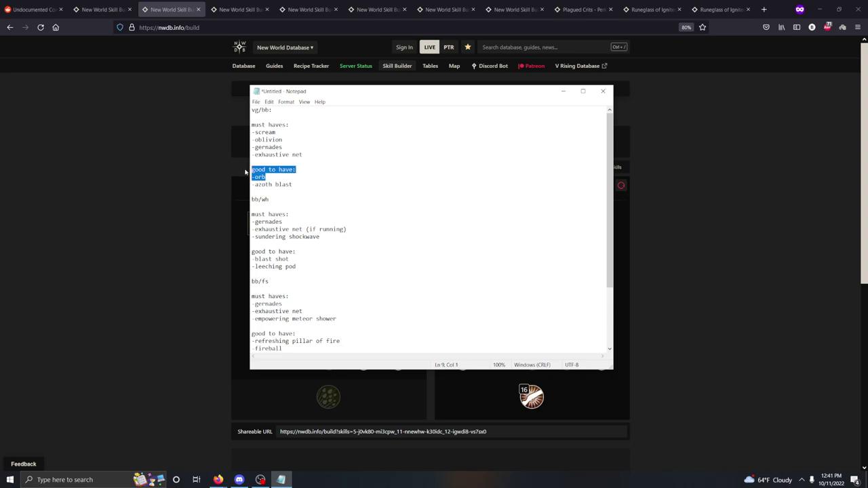
left_click(280, 176)
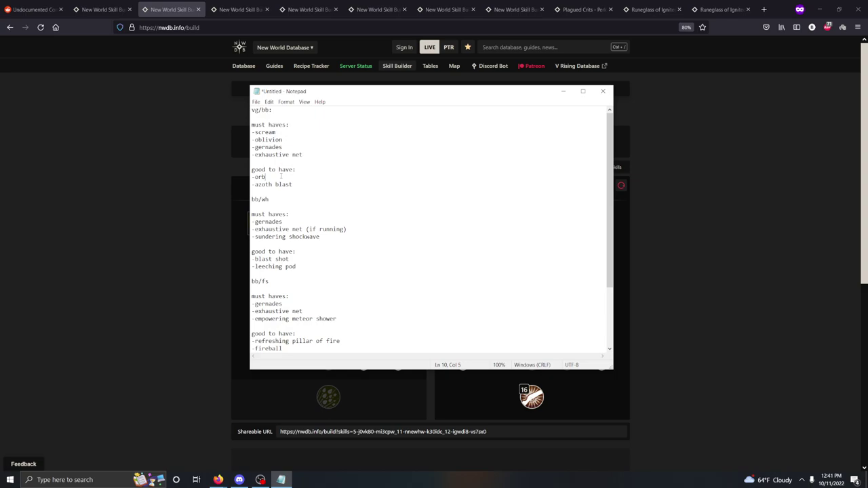
left_click(233, 172)
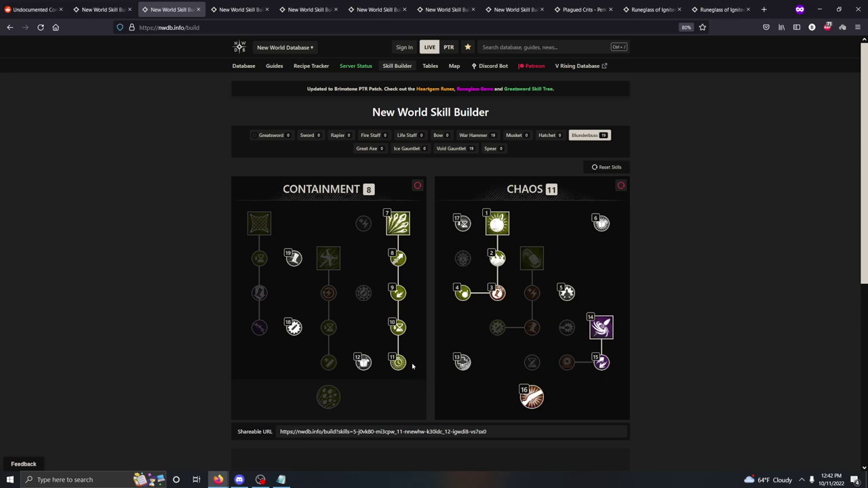
Step: Review the bb/wh notes in Notepad, highlighting gernades and exhaustive net (if running)
key("alt+Tab")
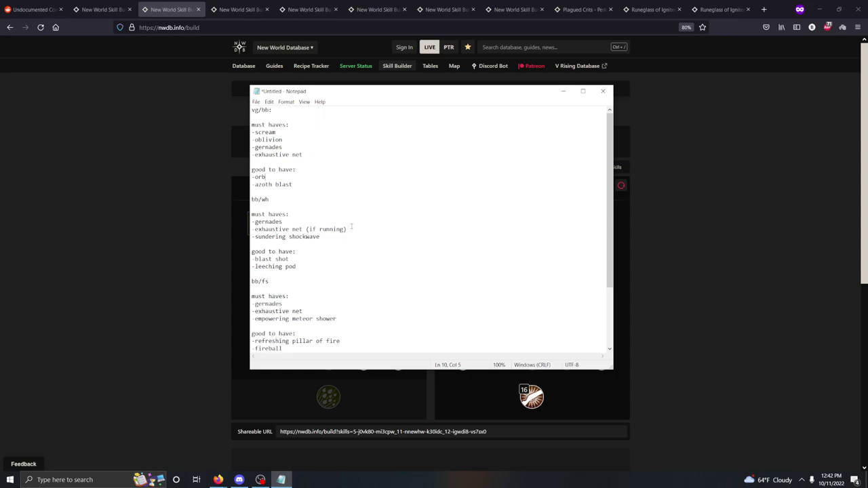
left_click_drag(303, 223, 250, 223)
left_click(345, 236)
left_click_drag(358, 229, 250, 230)
left_click(311, 264)
scroll(358, 269, "down", 4)
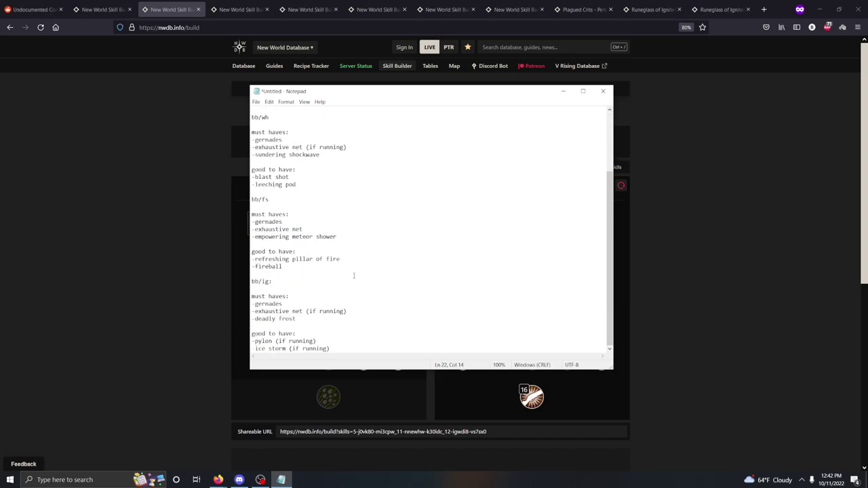
Step: Switch to the War Hammer build in the browser and examine the Armor Breaker line in the Juggernaut tree
left_click(241, 9)
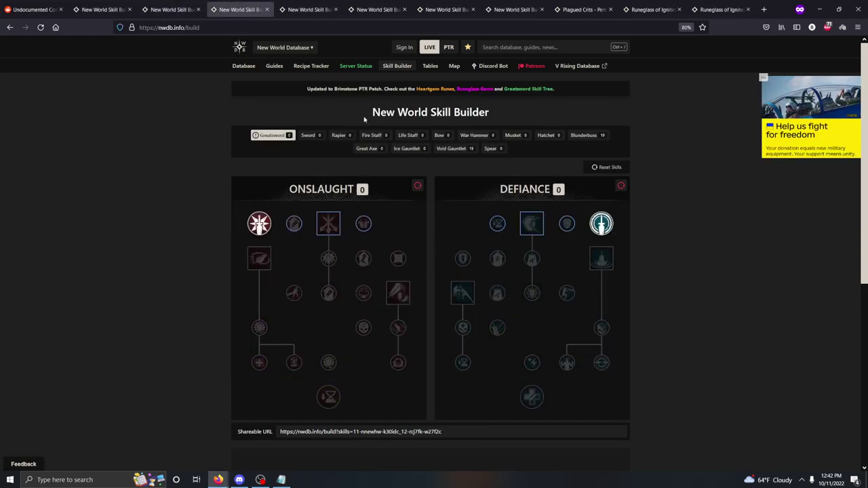
left_click(319, 8)
left_click(231, 7)
left_click(313, 11)
mouse_move(601, 299)
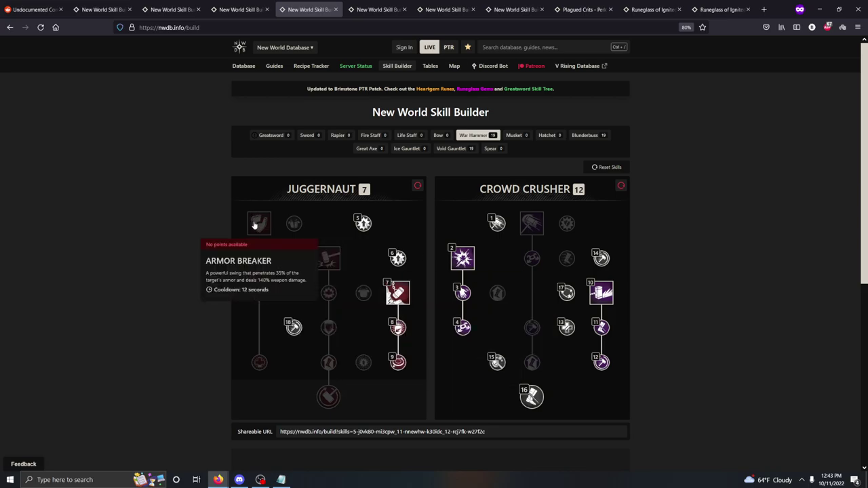
mouse_move(330, 257)
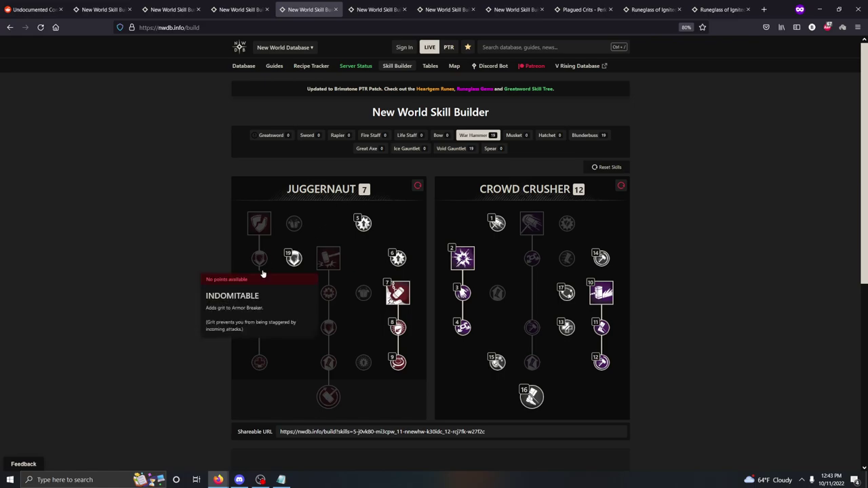
mouse_move(255, 297)
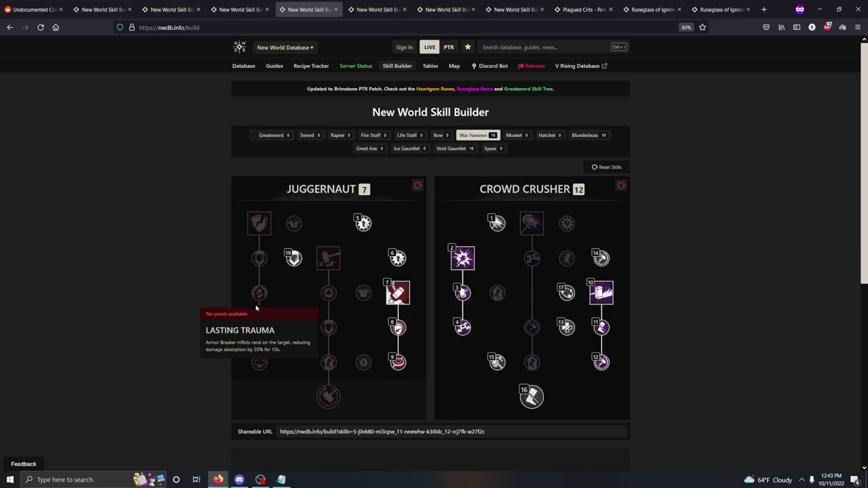
mouse_move(268, 231)
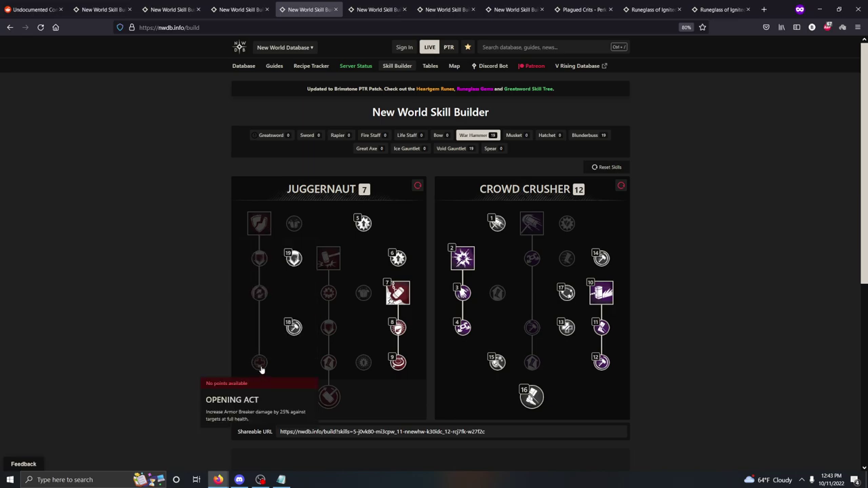
mouse_move(259, 265)
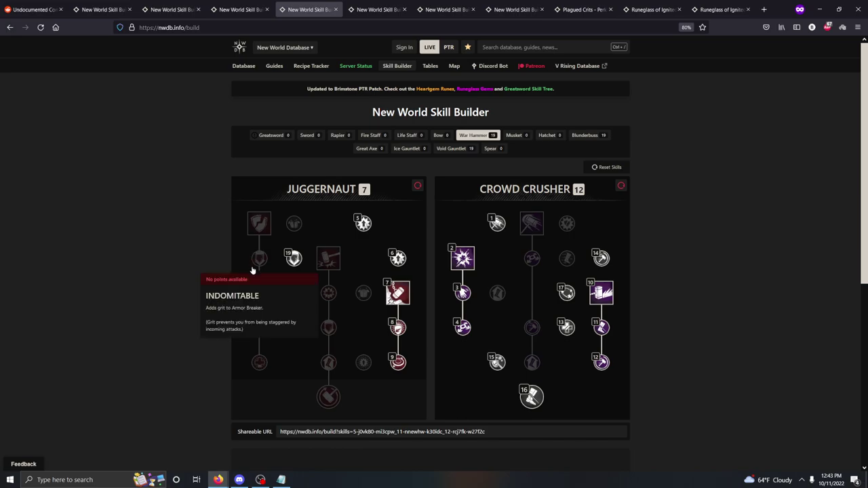
Step: Remove the third-row Crowd Crusher ability with its upgrades and select Armor Breaker, Indomitable and Lasting Trauma in Juggernaut
mouse_move(610, 332)
left_click(601, 292)
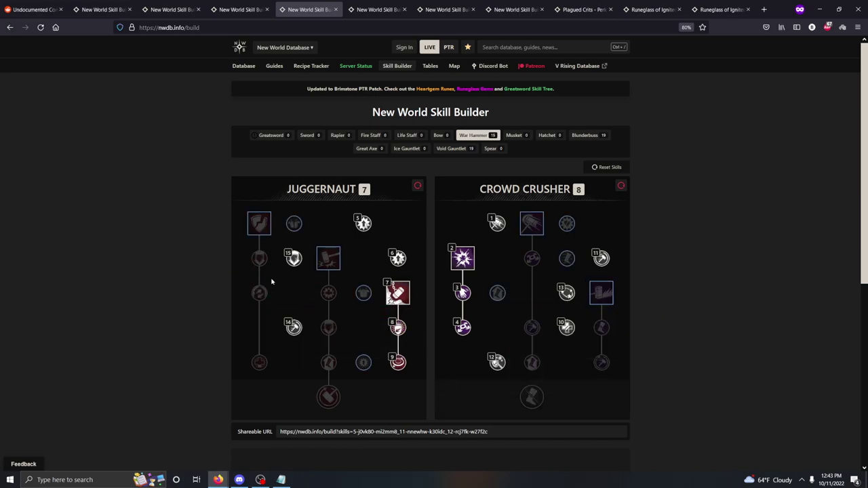
left_click(259, 223)
left_click(259, 258)
left_click(260, 291)
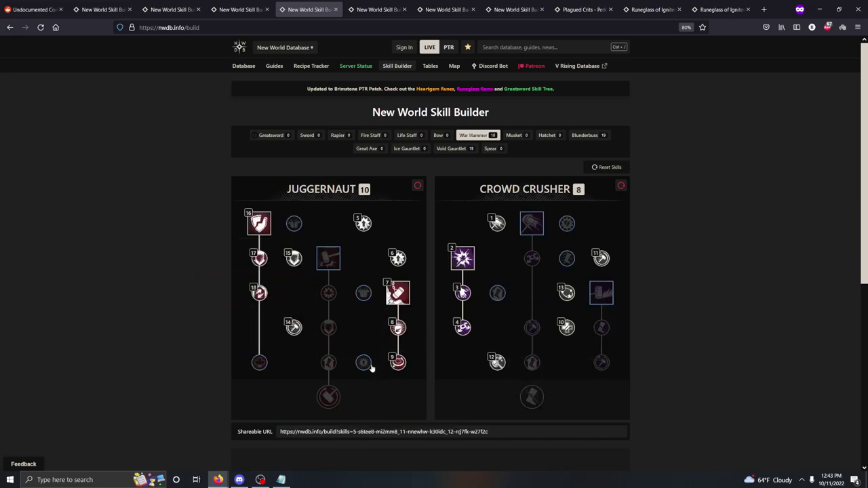
Step: Swap the fourth- and second-row Juggernaut passives for the unselected third- and second-row Crowd Crusher boot passives, and select Aftershock
left_click(296, 330)
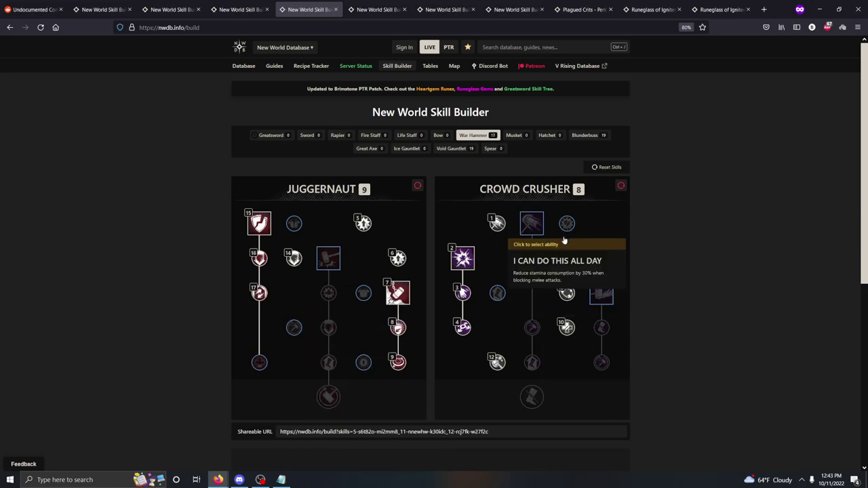
left_click(502, 292)
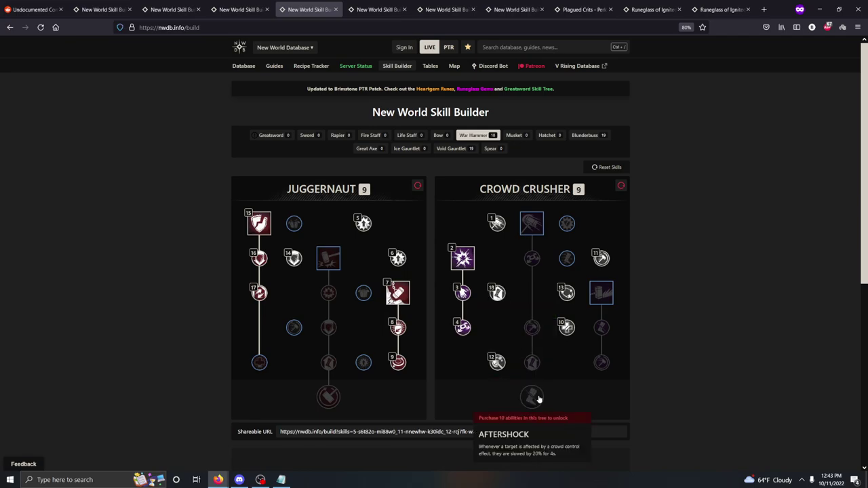
left_click(294, 258)
left_click(566, 257)
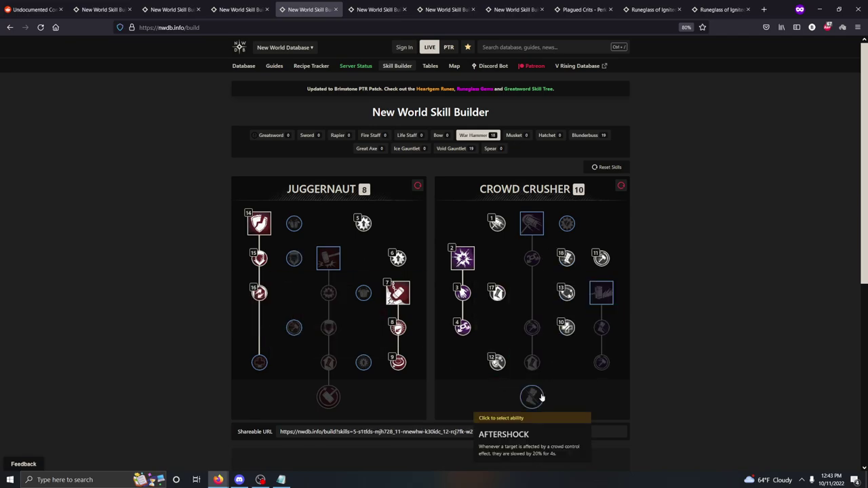
left_click(532, 397)
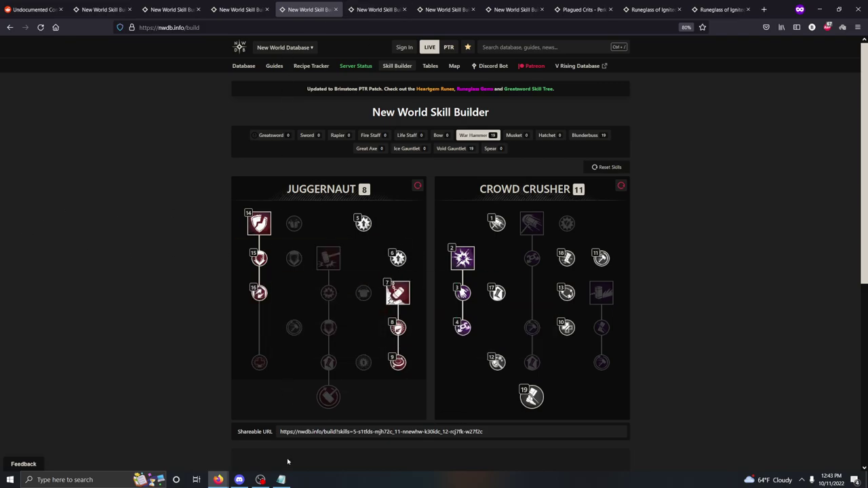
Step: Review the bb/ig notes in Notepad, highlighting its must-haves and good-to-haves, including gernades and exhaustive net
left_click(282, 479)
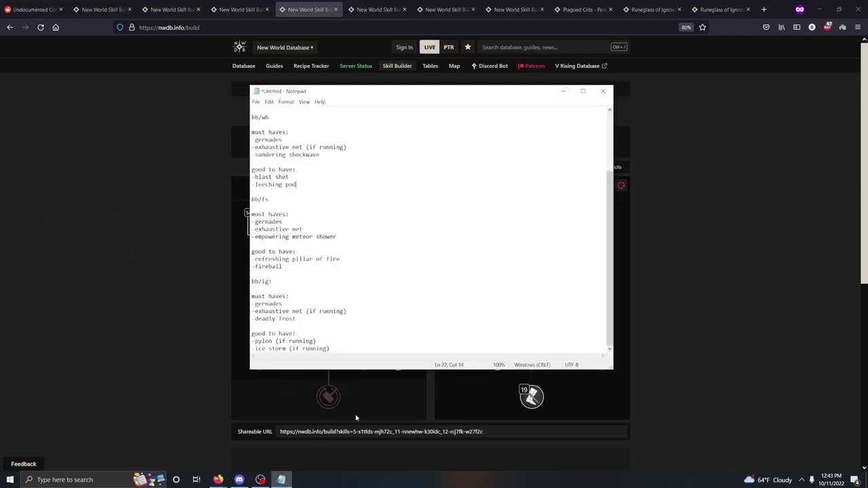
left_click(369, 298)
left_click_drag(364, 349, 252, 297)
left_click(341, 273)
double_click(258, 304)
left_click_drag(255, 312, 314, 312)
left_click(335, 316)
scroll(392, 297, "up", 4)
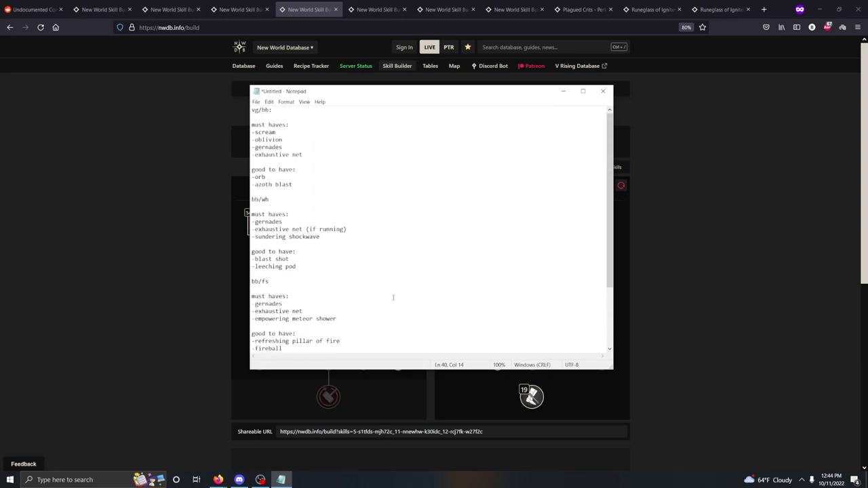
Step: Highlight the whole vg/bb section of the notes for review and return to the War Hammer build
left_click_drag(348, 187, 253, 110)
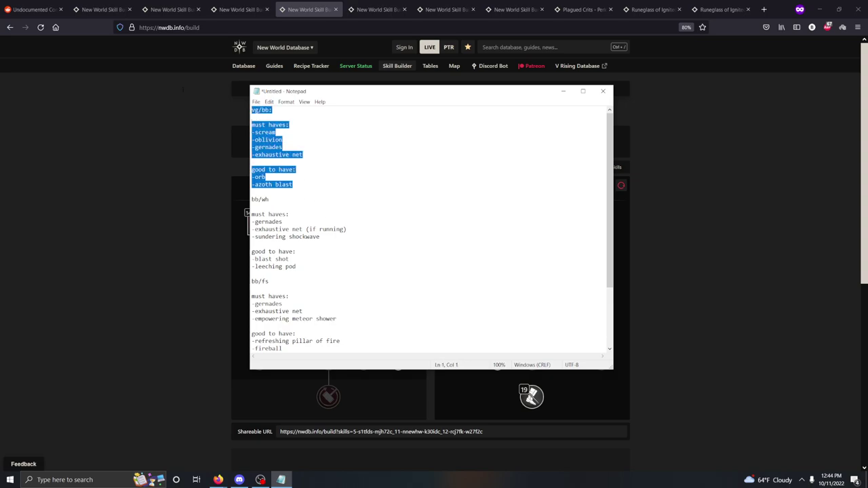
left_click(330, 170)
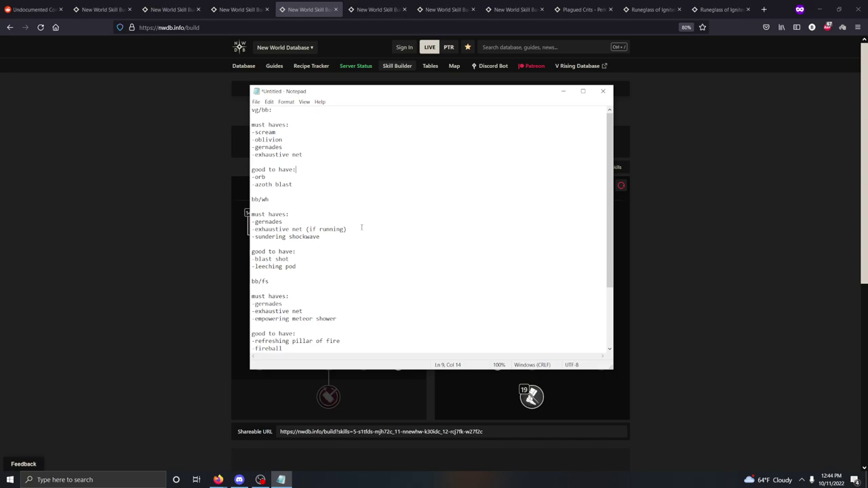
left_click(779, 295)
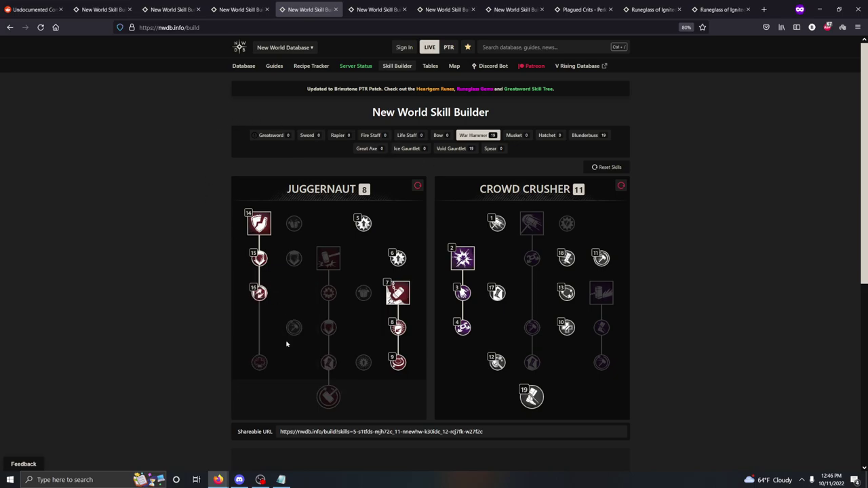
left_click(260, 480)
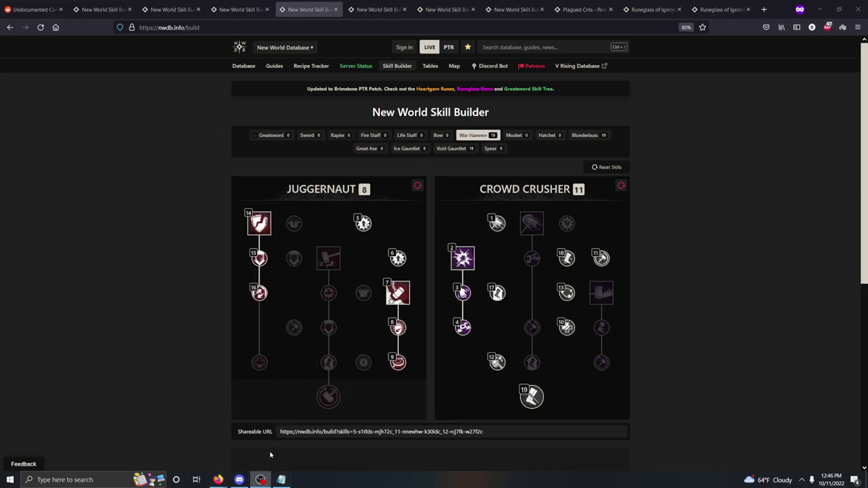